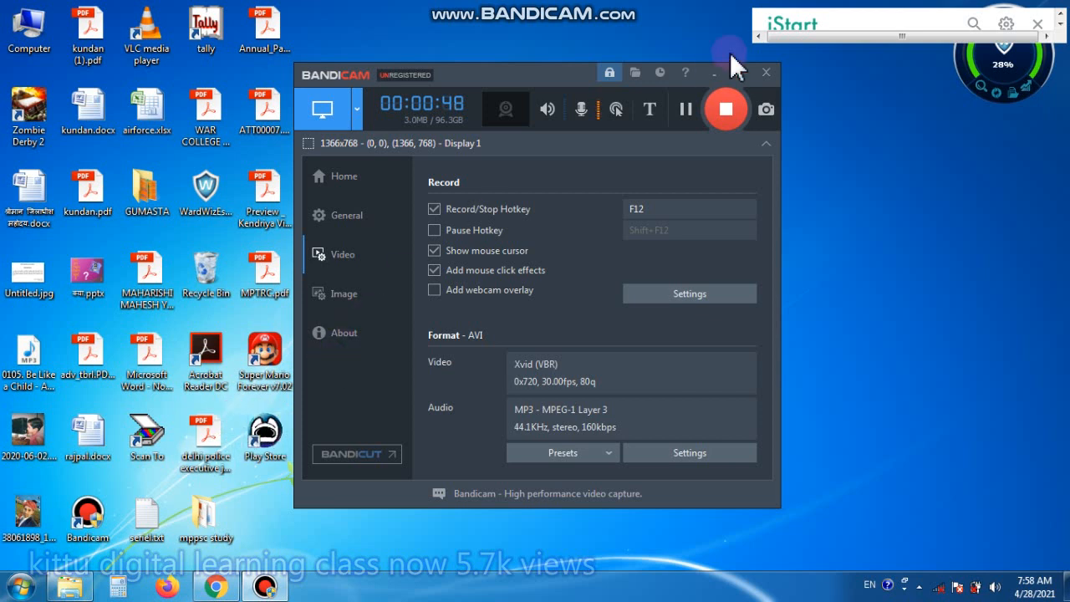
- Minimize the recorder, launch Tally 9 and load the company Mp Trading Co Pvt Ltd
{"action": "left_click", "coordinate": [716, 74]}
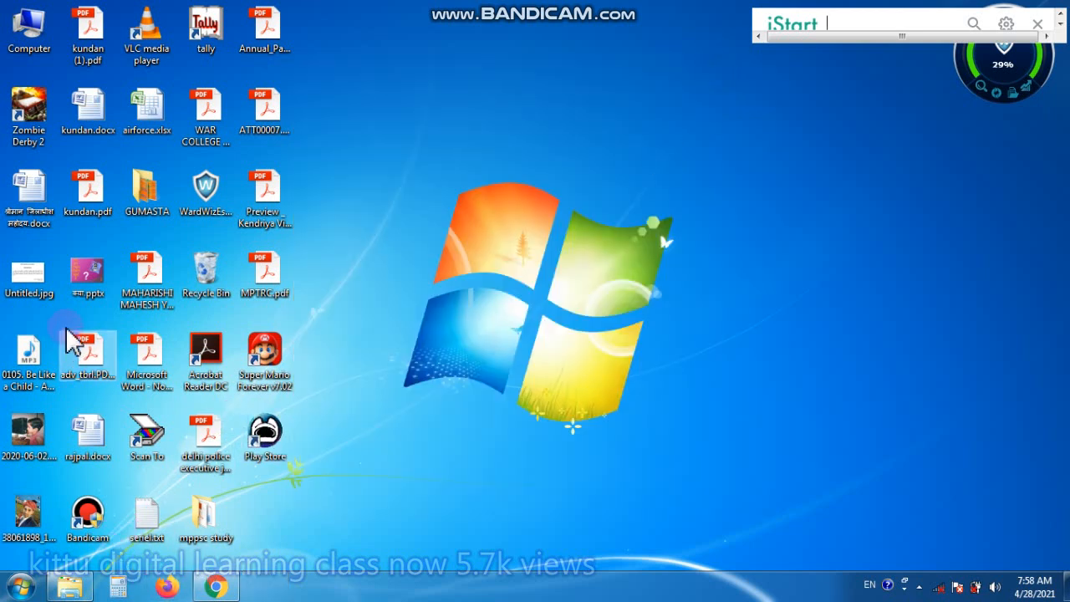
{"action": "double_click", "coordinate": [207, 29]}
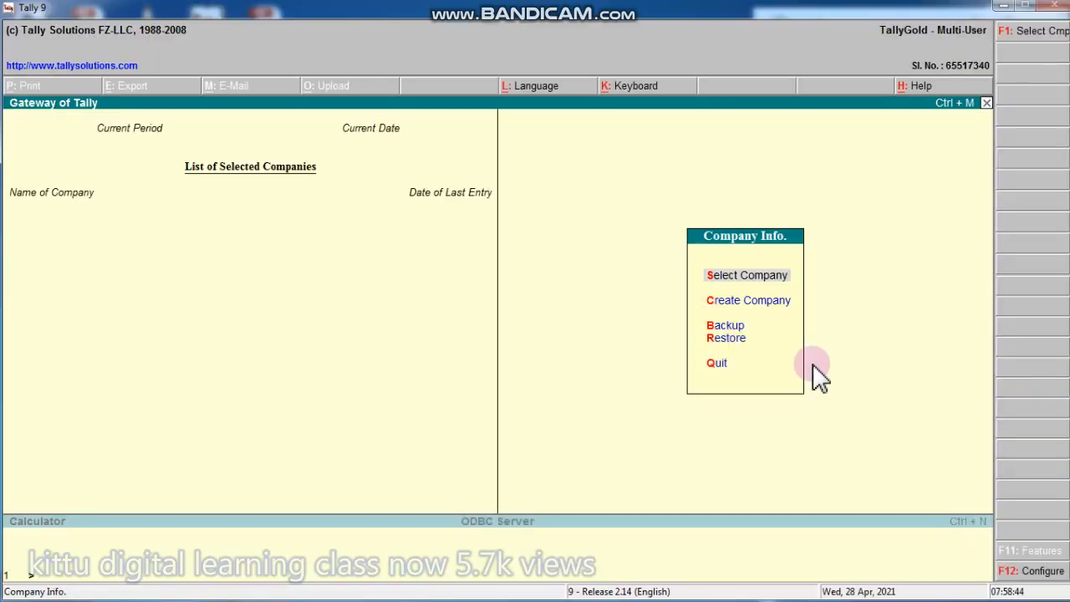
{"action": "key", "text": "Return"}
{"action": "key", "text": "Down"}
{"action": "key", "text": "Down"}
{"action": "key", "text": "Down"}
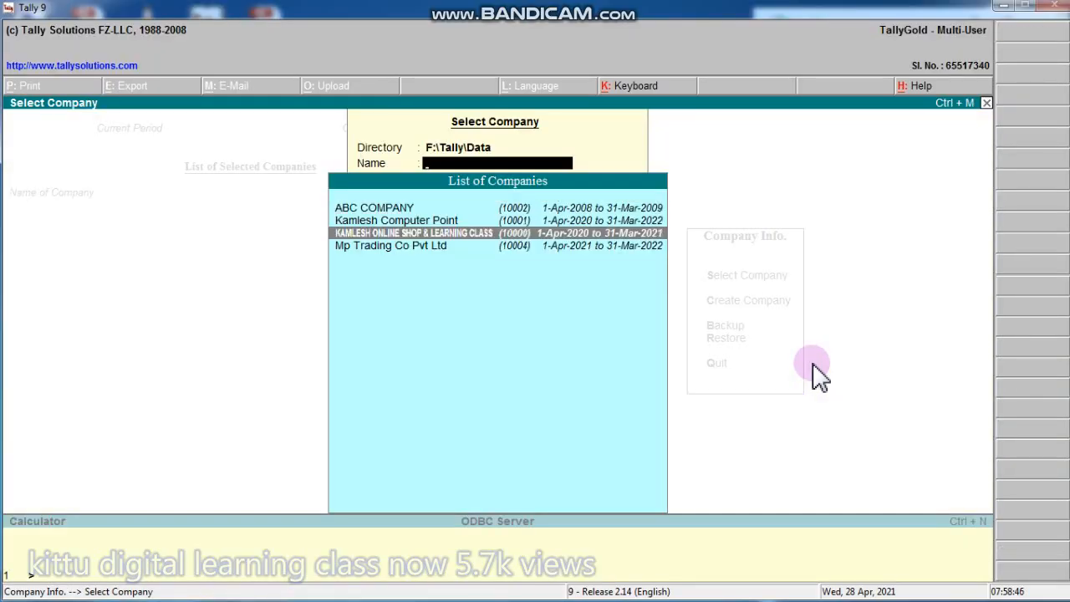
{"action": "key", "text": "Return"}
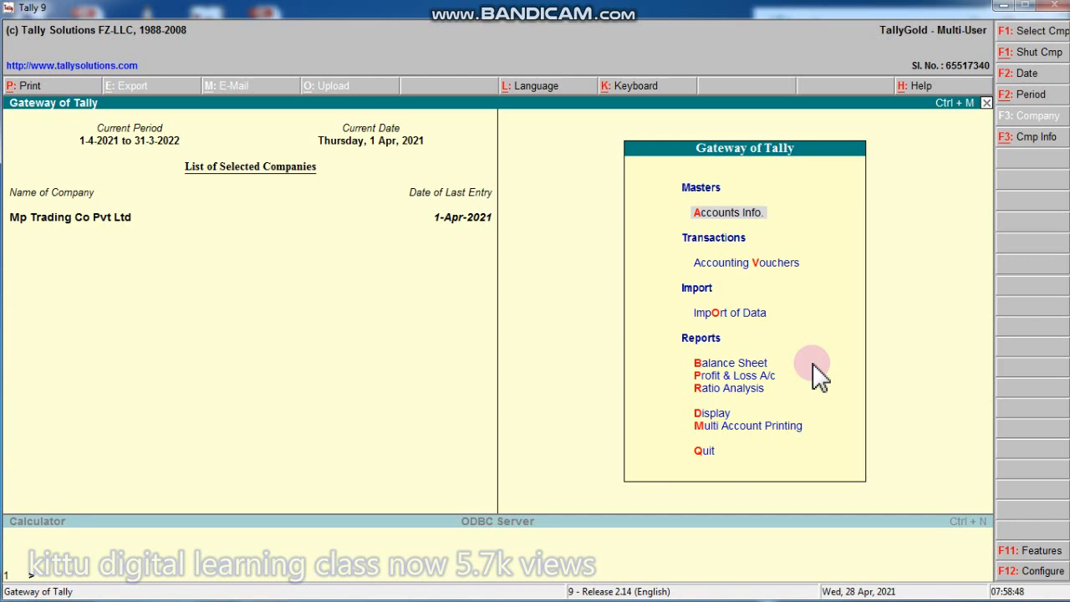
{"action": "key", "text": "v"}
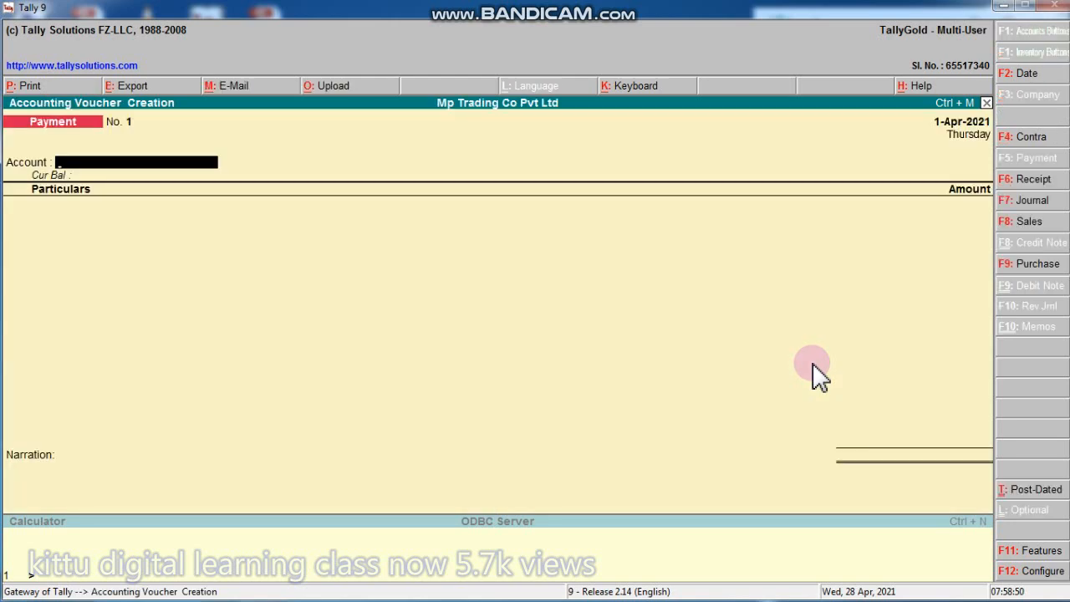
{"action": "key", "text": "Escape"}
{"action": "key", "text": "Return"}
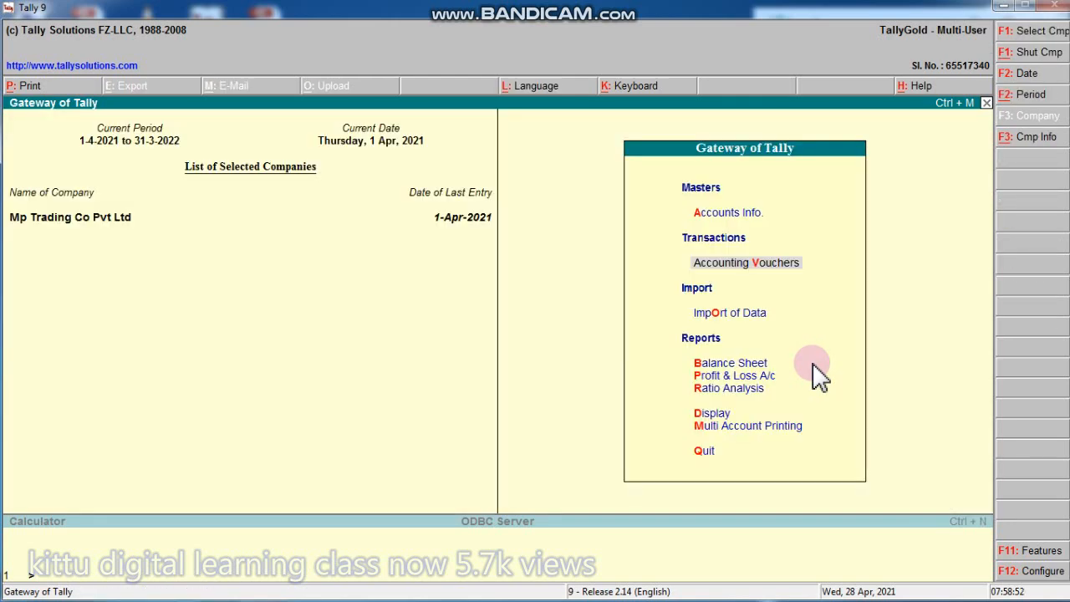
- Review the company's Balance Sheet and its Profit & Loss A/c report
{"action": "left_click", "coordinate": [722, 367]}
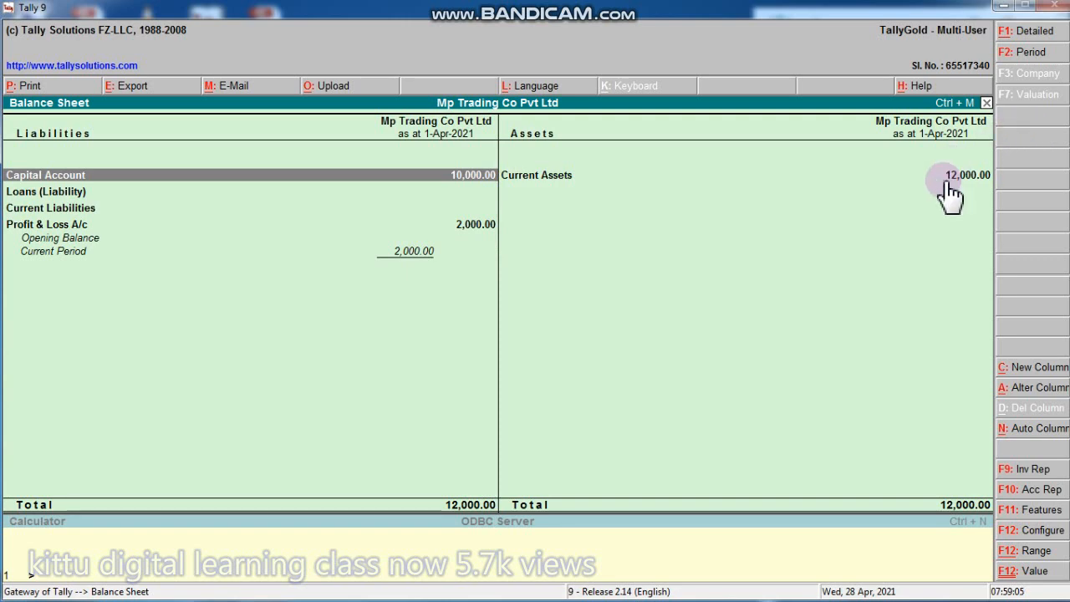
{"action": "key", "text": "Escape"}
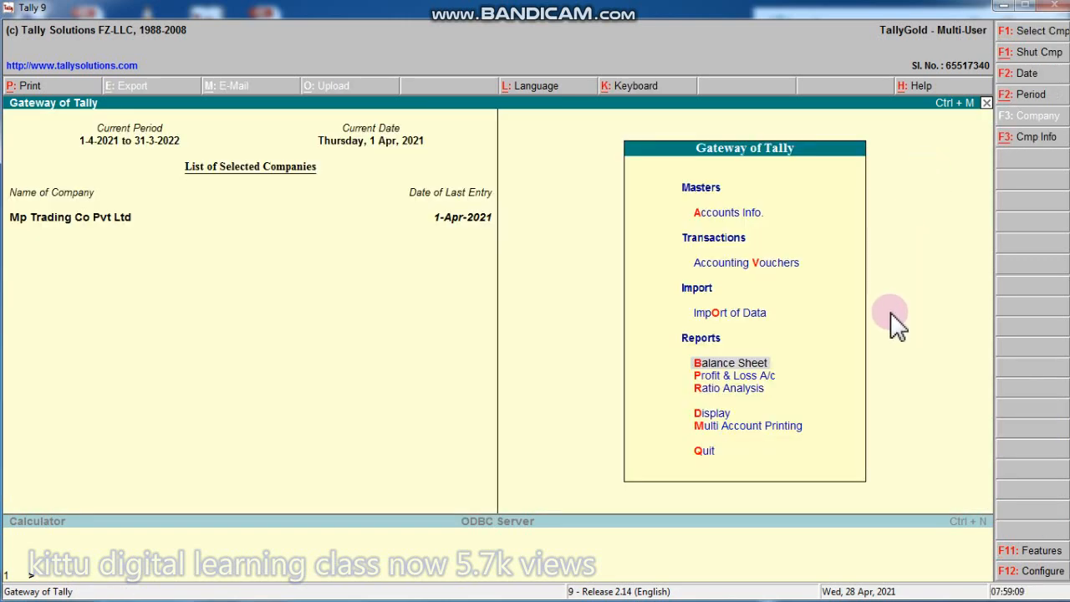
{"action": "key", "text": "p"}
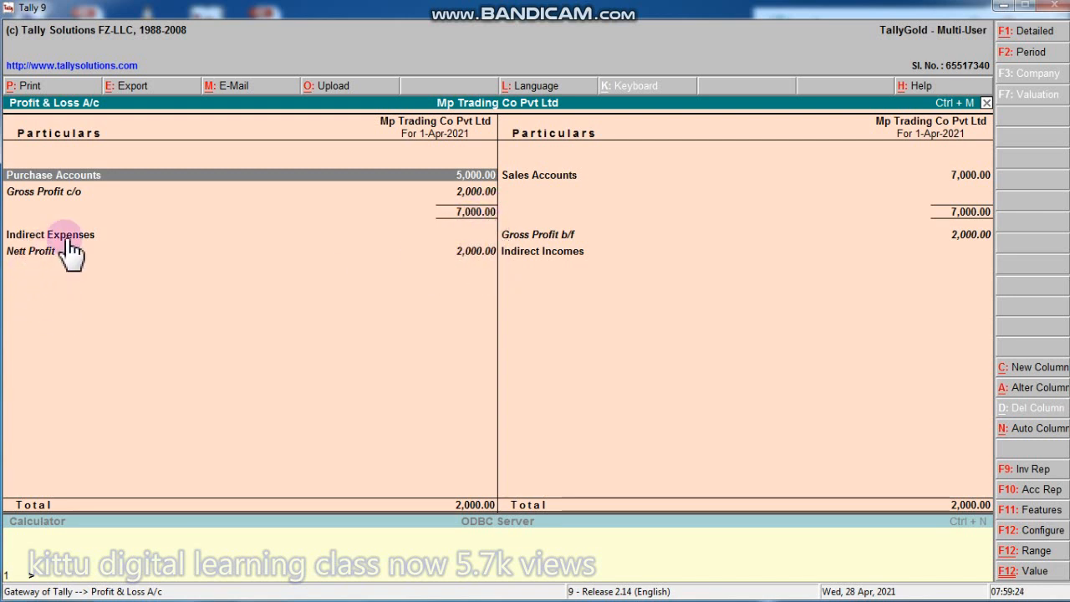
{"action": "key", "text": "Escape"}
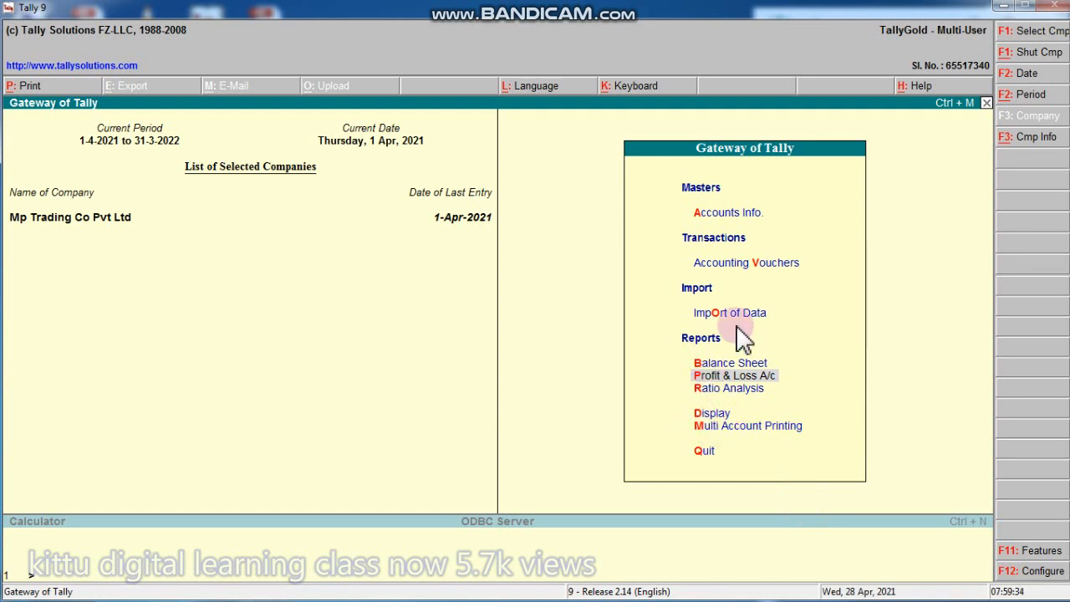
- Review the Day Book's voucher entries, and return to the Gateway of Tally
{"action": "key", "text": "d"}
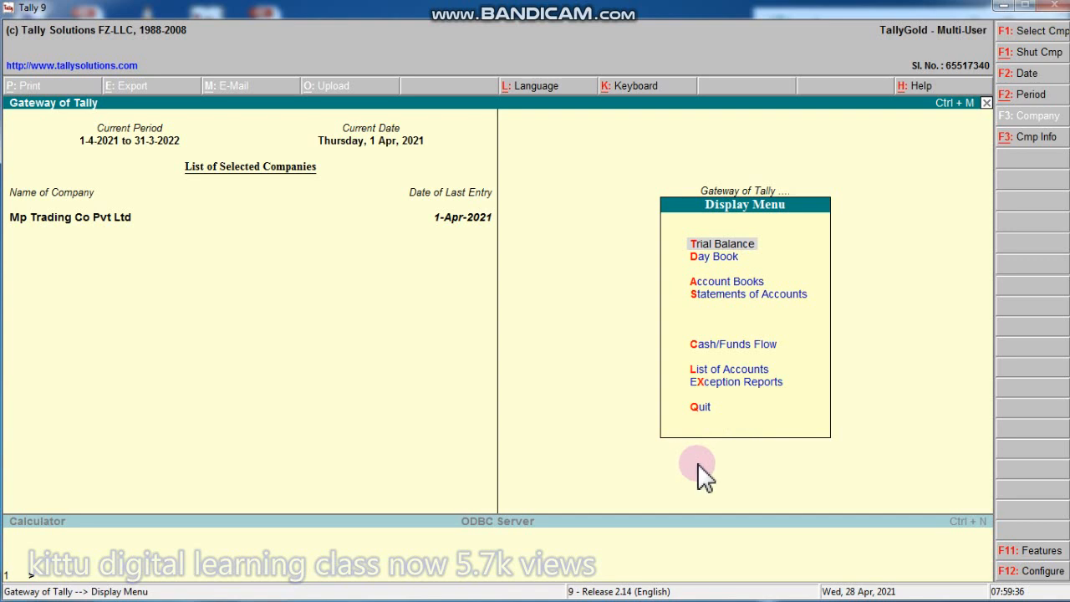
{"action": "key", "text": "d"}
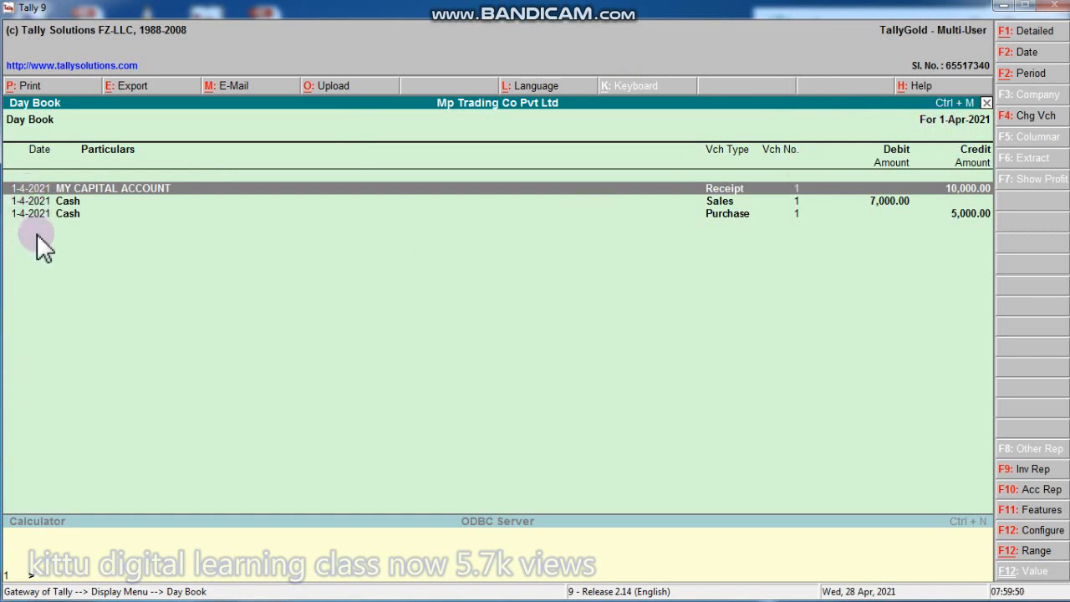
{"action": "key", "text": "Escape"}
{"action": "key", "text": "Escape"}
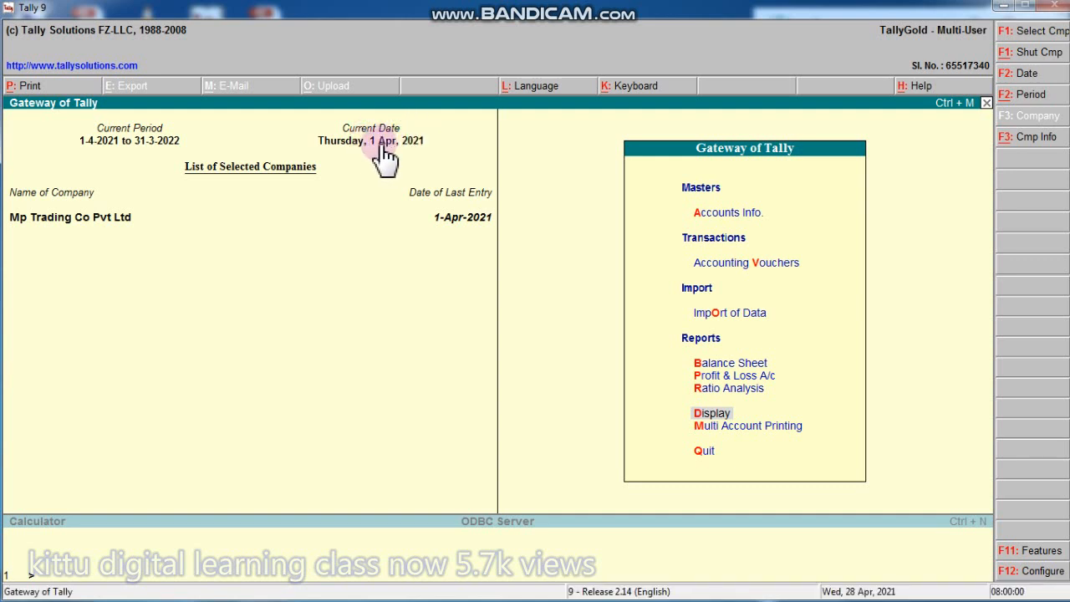
{"action": "left_click", "coordinate": [1007, 79]}
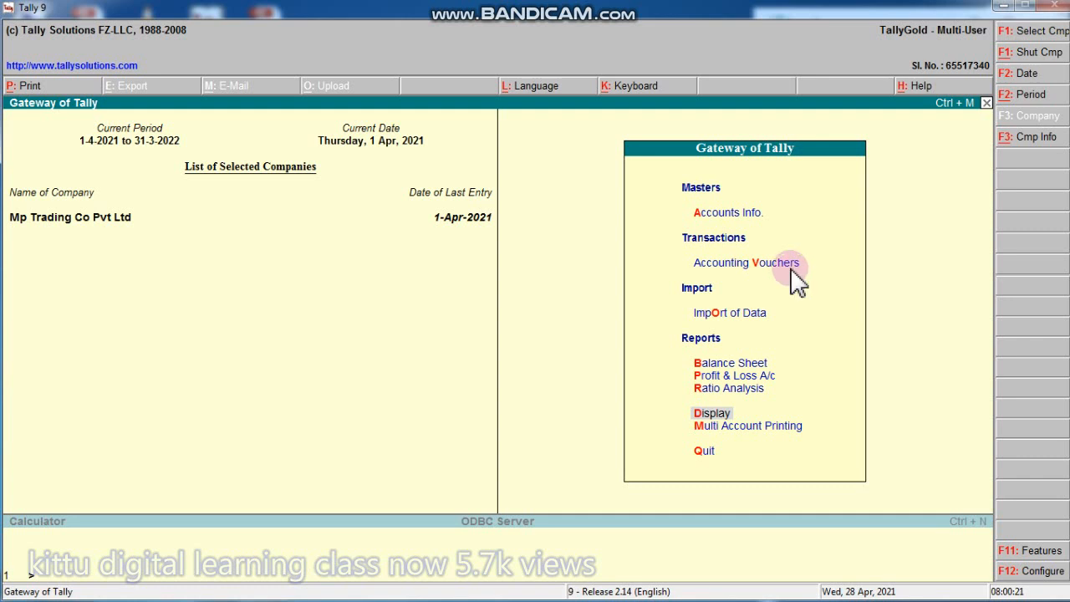
- Examine the list of existing single ledgers in Accounts Info, and return to the Ledgers options
{"action": "left_click", "coordinate": [717, 216]}
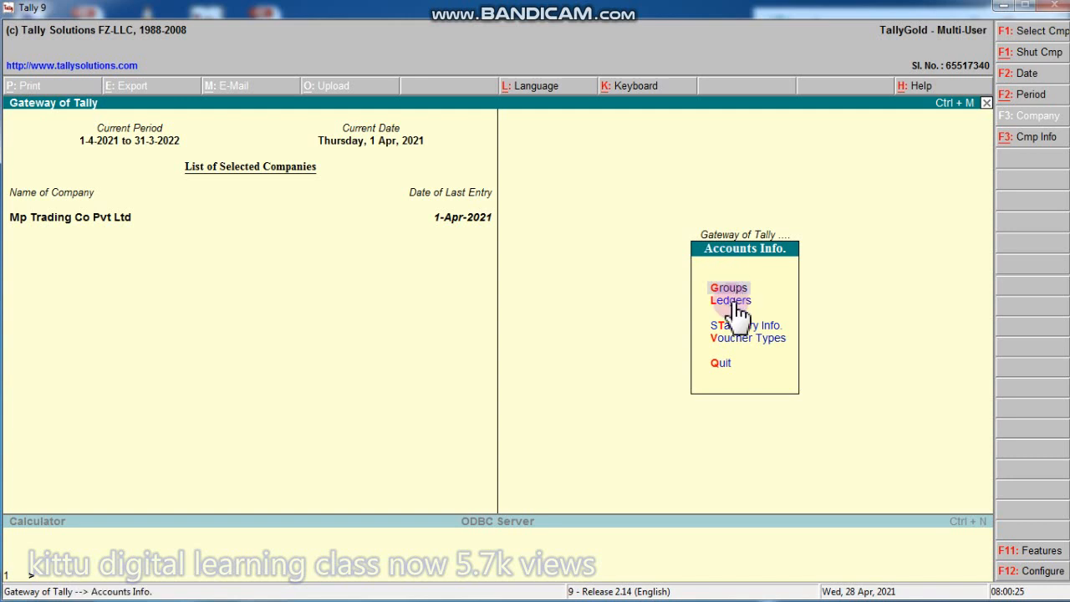
{"action": "left_click", "coordinate": [735, 302]}
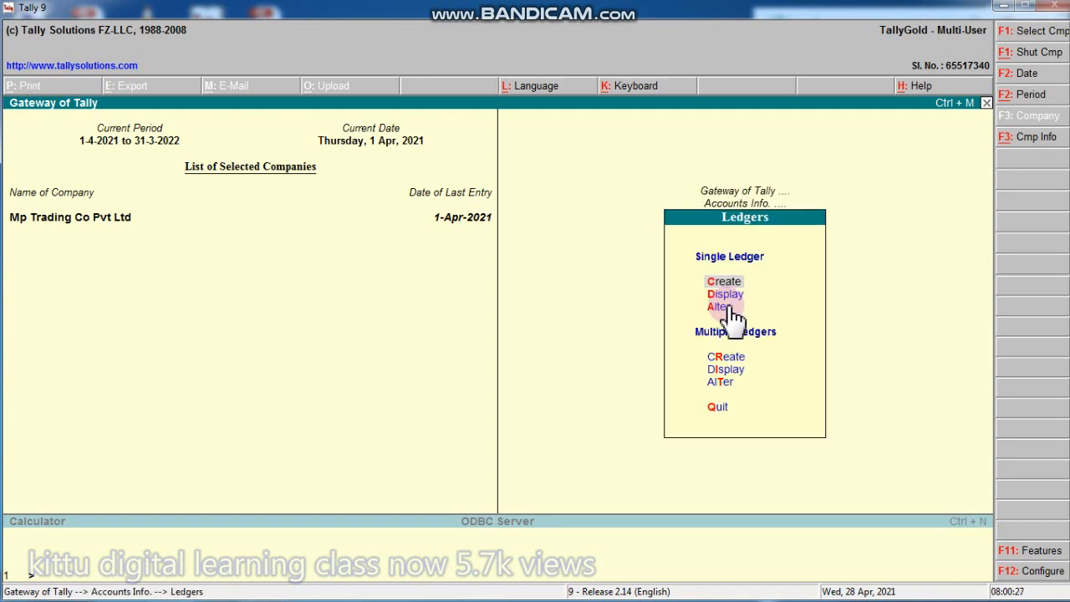
{"action": "left_click", "coordinate": [719, 307]}
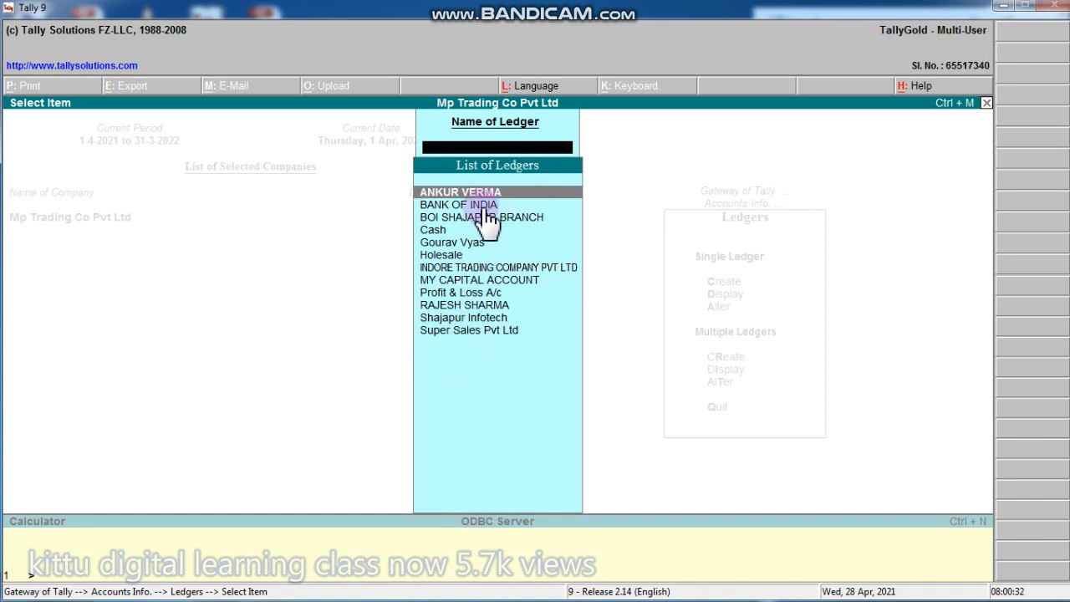
{"action": "left_click", "coordinate": [483, 333]}
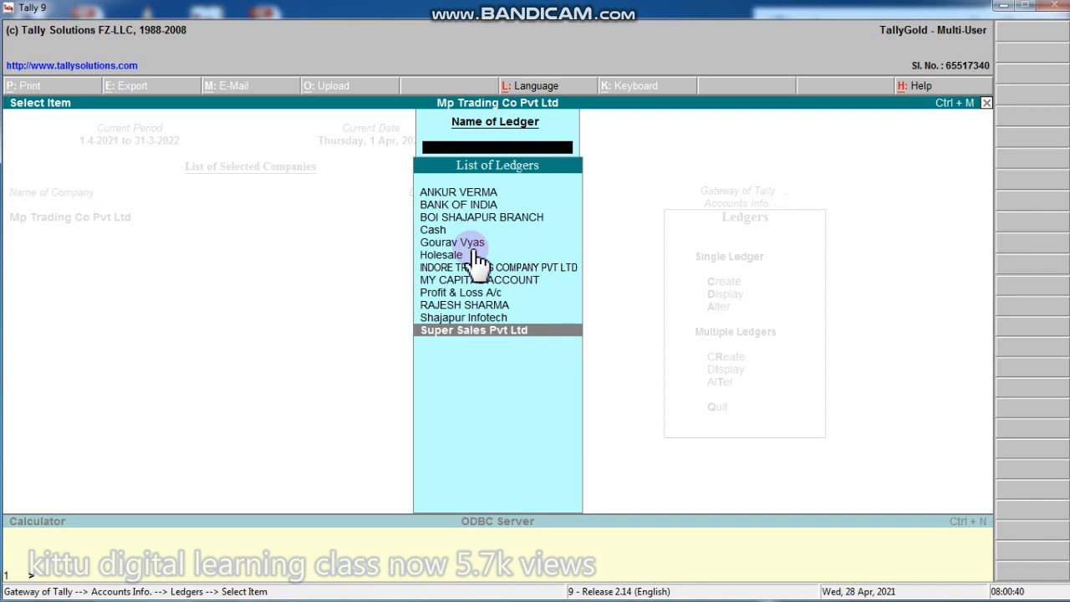
{"action": "key", "text": "Escape"}
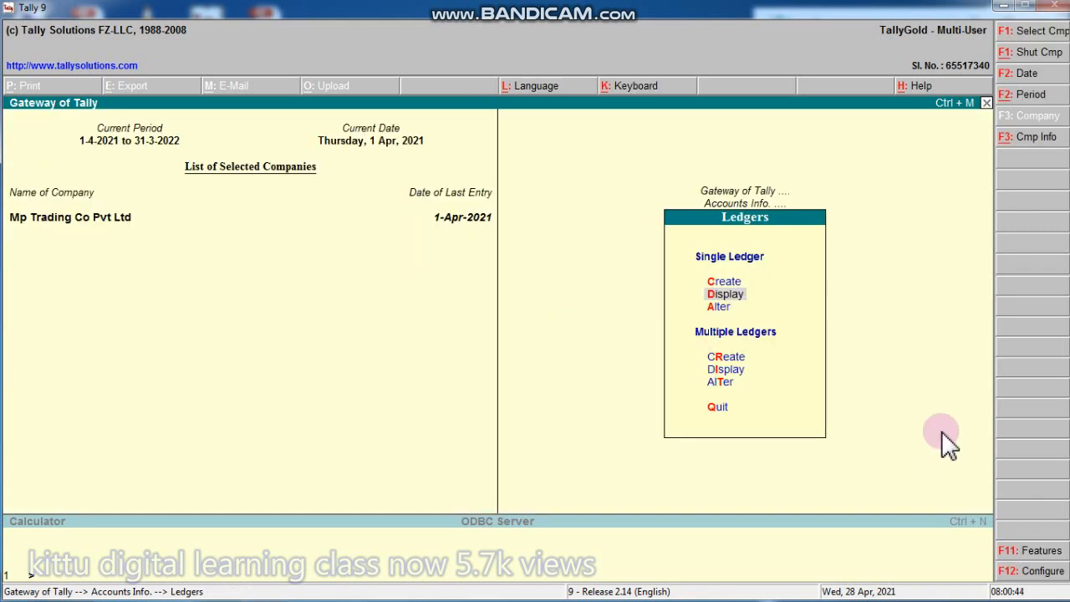
- Alter the Super Sales Pvt Ltd ledger, setting its state to Not Applicable, and save it under Sundry Creditors
{"action": "left_click", "coordinate": [727, 311]}
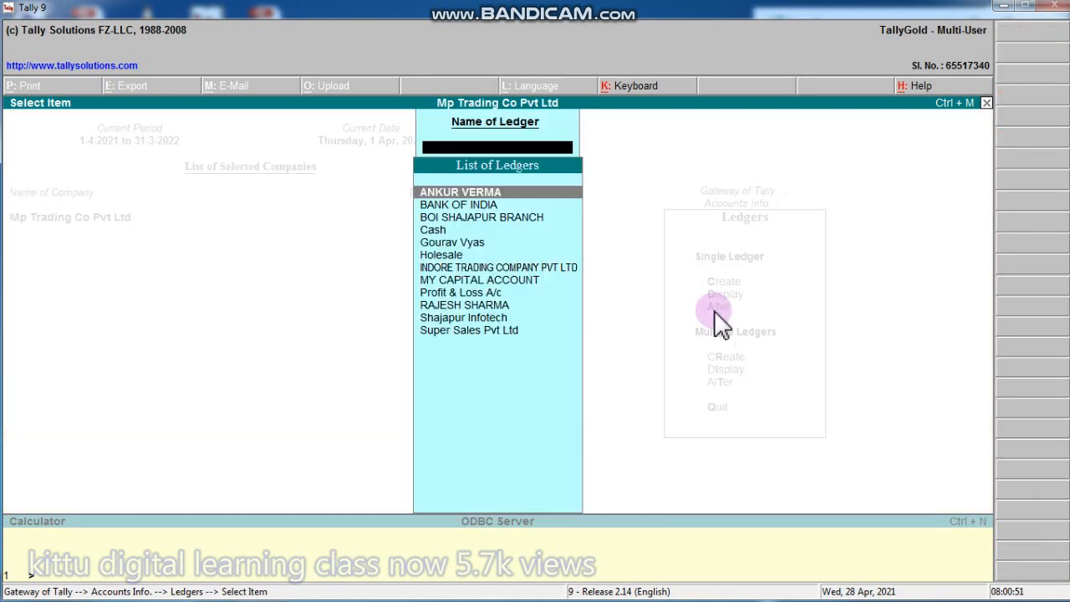
{"action": "left_click", "coordinate": [458, 334]}
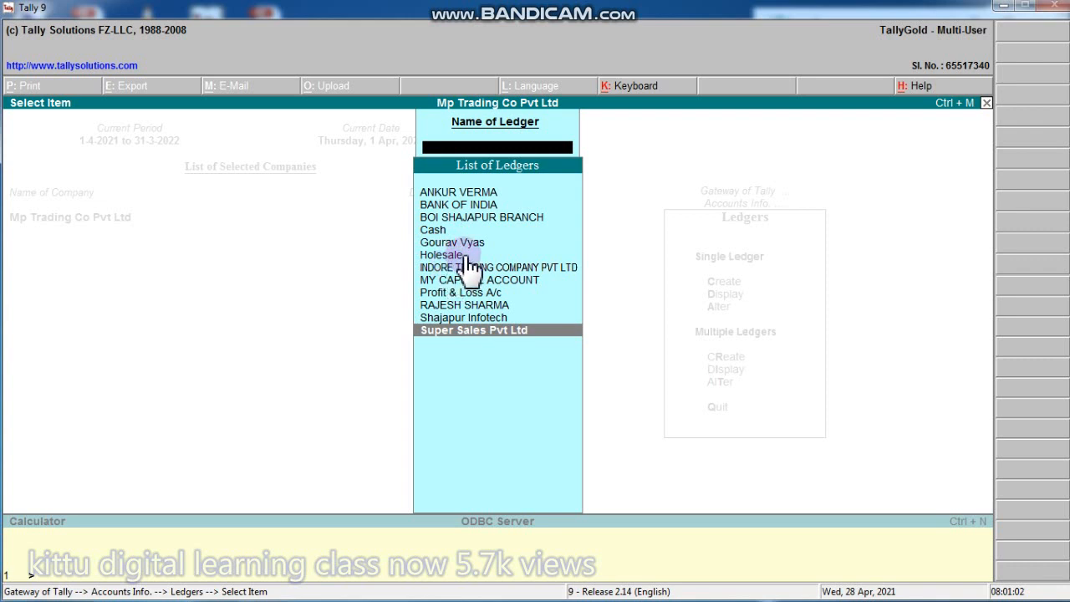
{"action": "left_click", "coordinate": [499, 343]}
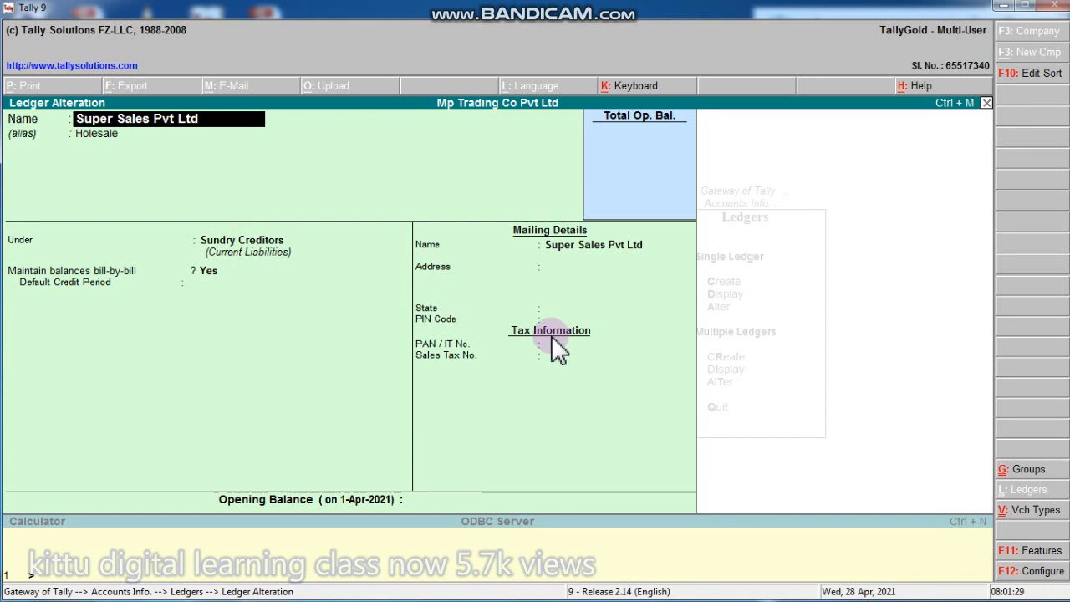
{"action": "key", "text": "Return"}
{"action": "key", "text": "Return"}
{"action": "key", "text": "Return"}
{"action": "key", "text": "Return"}
{"action": "key", "text": "Return"}
{"action": "key", "text": "Return"}
{"action": "key", "text": "Return"}
{"action": "key", "text": "Return"}
{"action": "key", "text": "Return"}
{"action": "key", "text": "Return"}
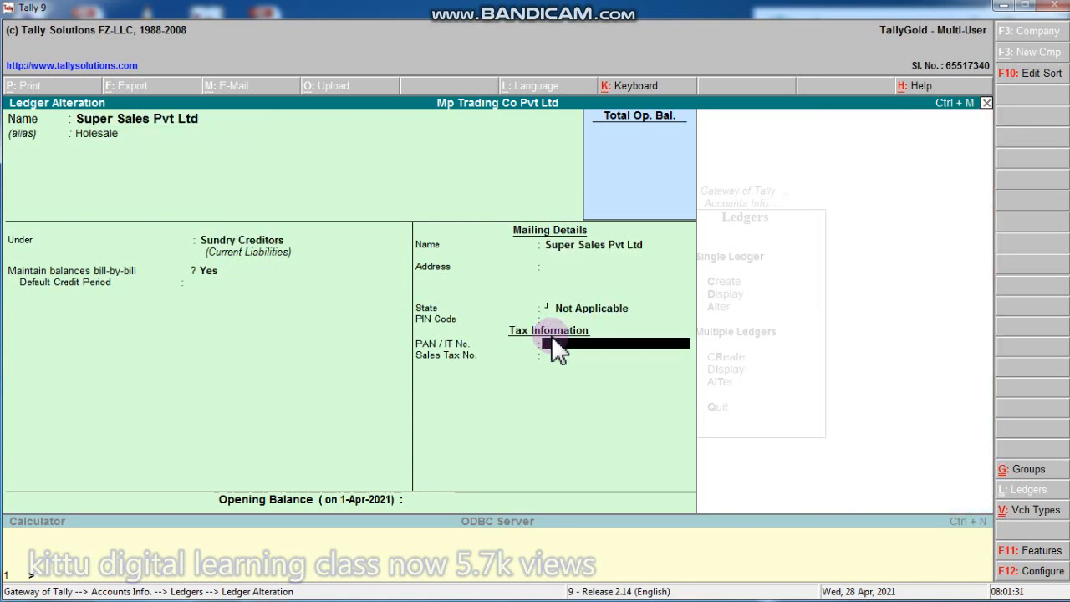
{"action": "key", "text": "Return"}
{"action": "key", "text": "Return"}
{"action": "key", "text": "Return"}
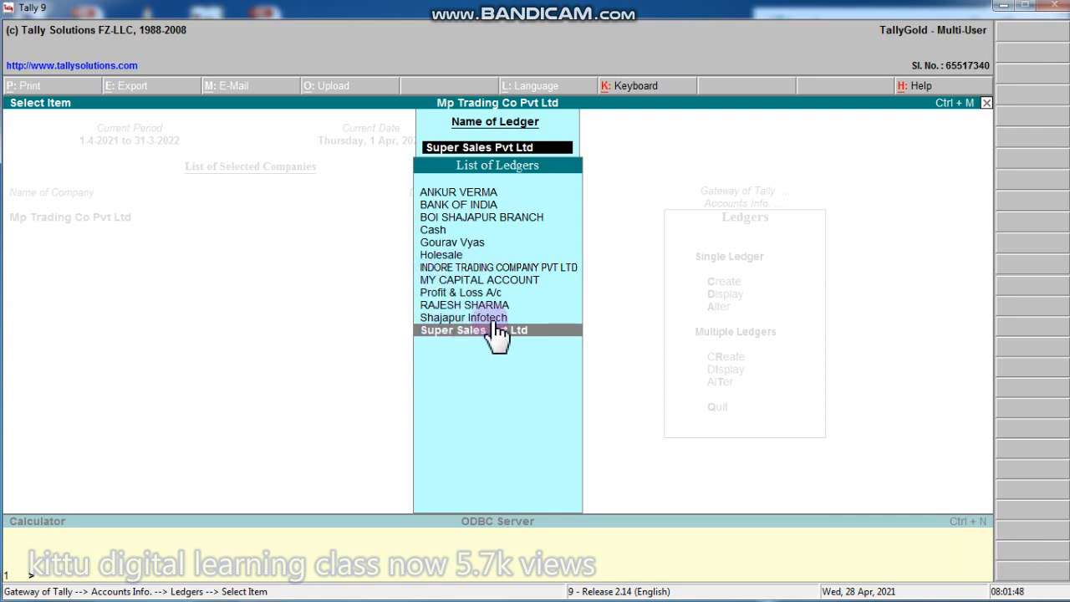
- Alter the Shajapur Infotech ledger, setting its state to Not Applicable, save it under Sundry Debtors and leave the ledger list
{"action": "left_click", "coordinate": [454, 319]}
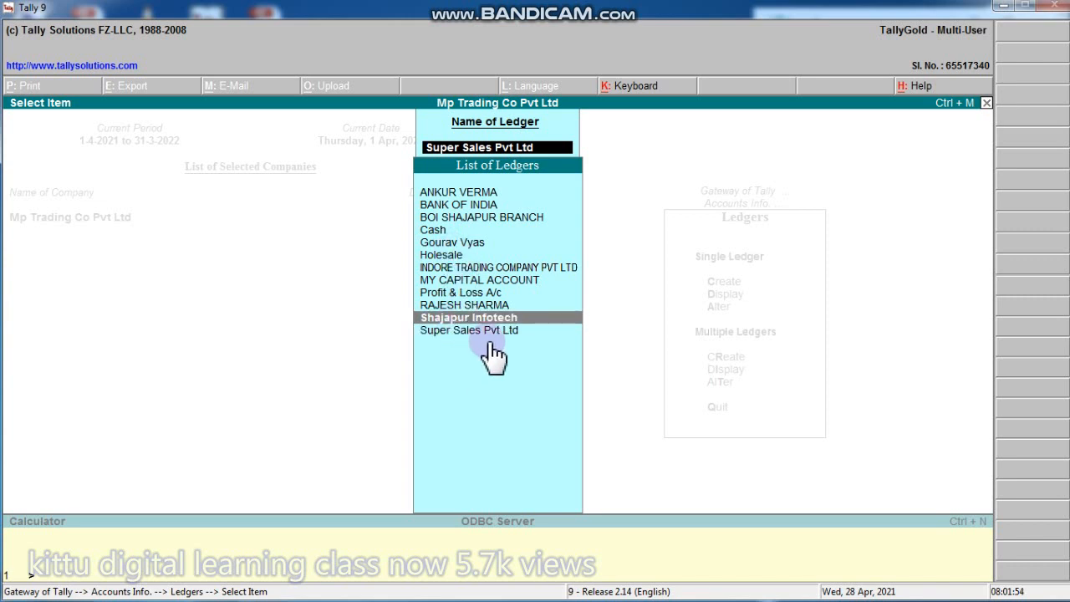
{"action": "key", "text": "Return"}
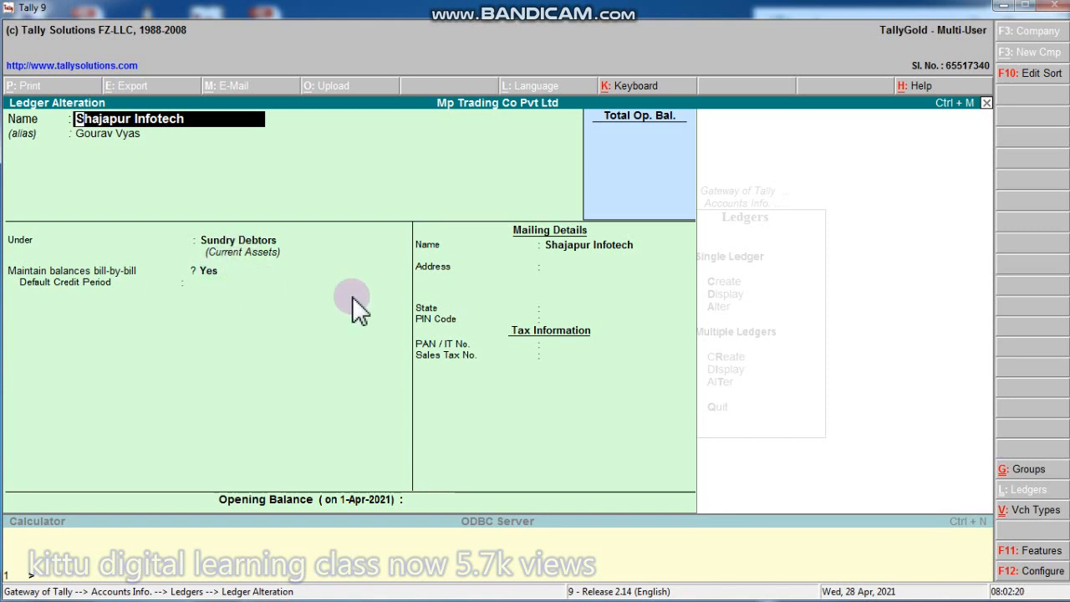
{"action": "left_click", "coordinate": [550, 265]}
{"action": "key", "text": "Return"}
{"action": "key", "text": "Return"}
{"action": "key", "text": "Return"}
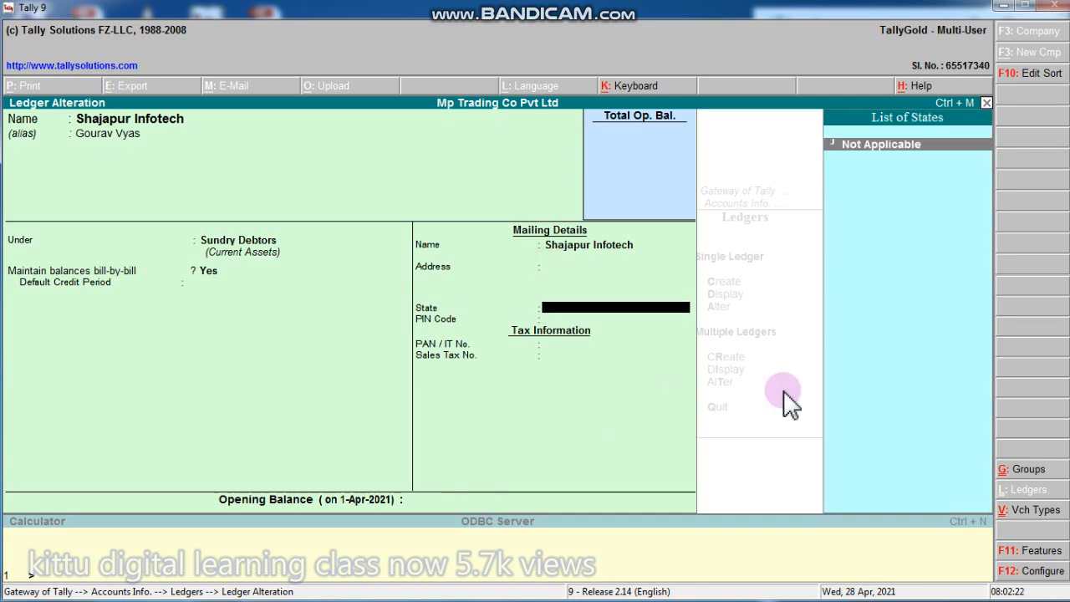
{"action": "key", "text": "Return"}
{"action": "key", "text": "Return"}
{"action": "key", "text": "Return"}
{"action": "key", "text": "Return"}
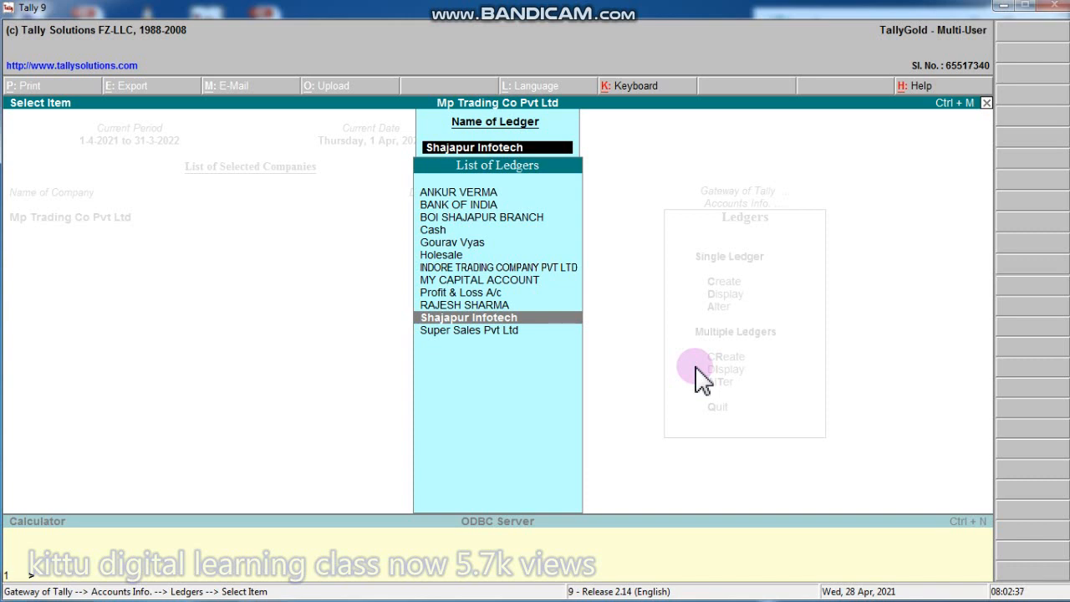
{"action": "key", "text": "BackSpace"}
{"action": "key", "text": "Escape"}
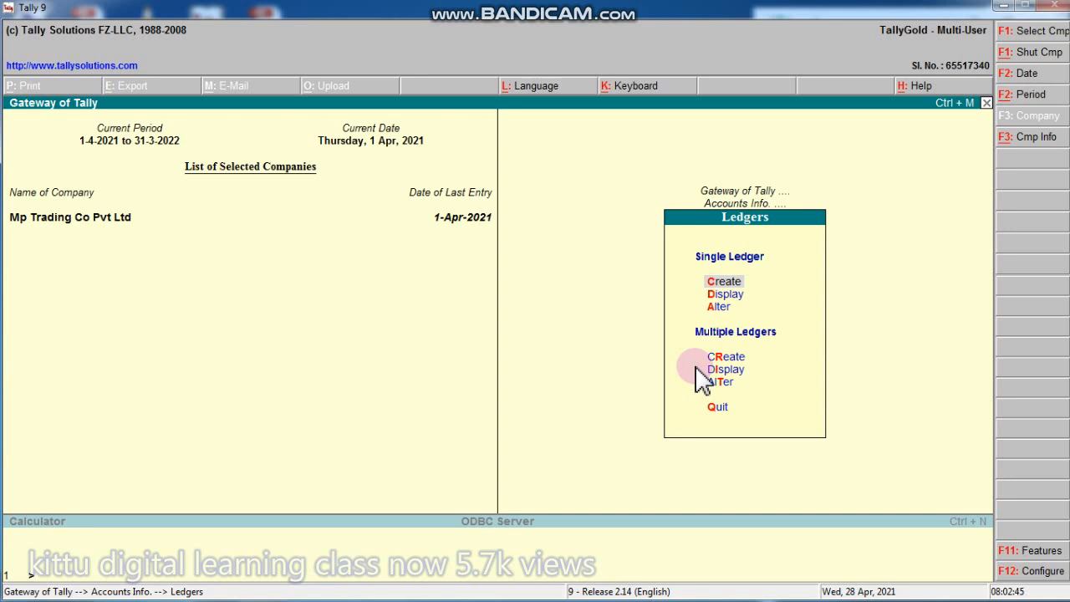
- Create a single ledger named Sales Ac under the Sales Accounts group and save it
{"action": "key", "text": "Return"}
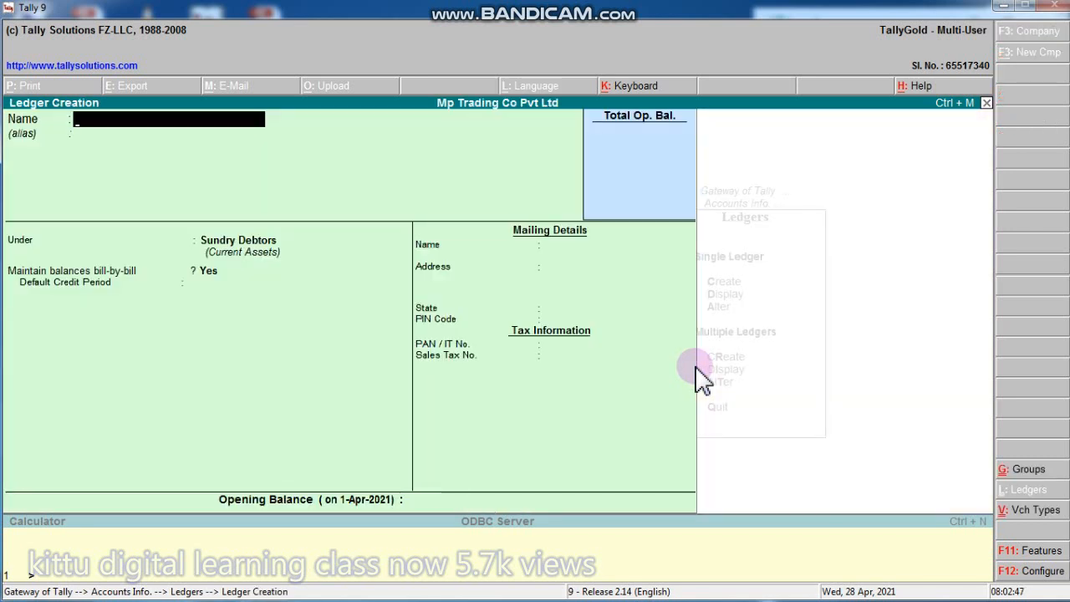
{"action": "type", "text": "Sales Ac"}
{"action": "key", "text": "Return"}
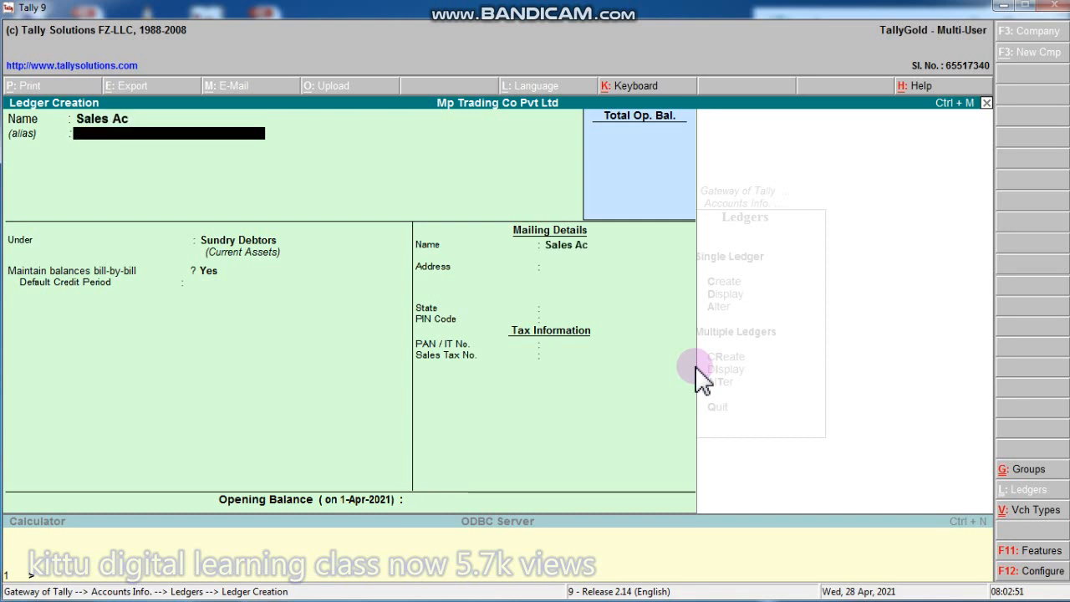
{"action": "key", "text": "Return"}
{"action": "type", "text": "Sale"}
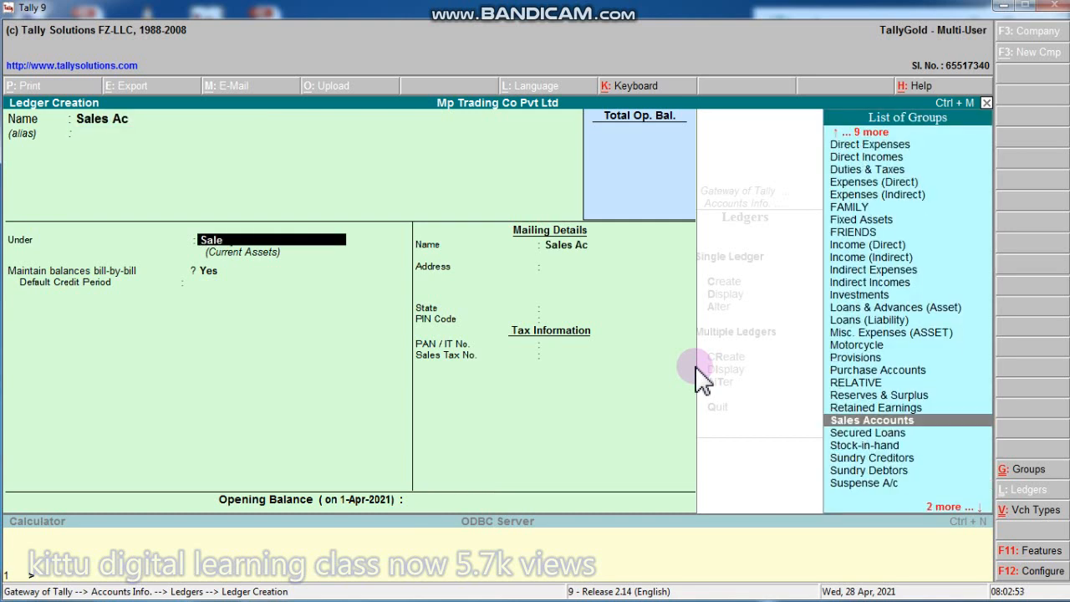
{"action": "key", "text": "Return"}
{"action": "key", "text": "Return"}
{"action": "key", "text": "Return"}
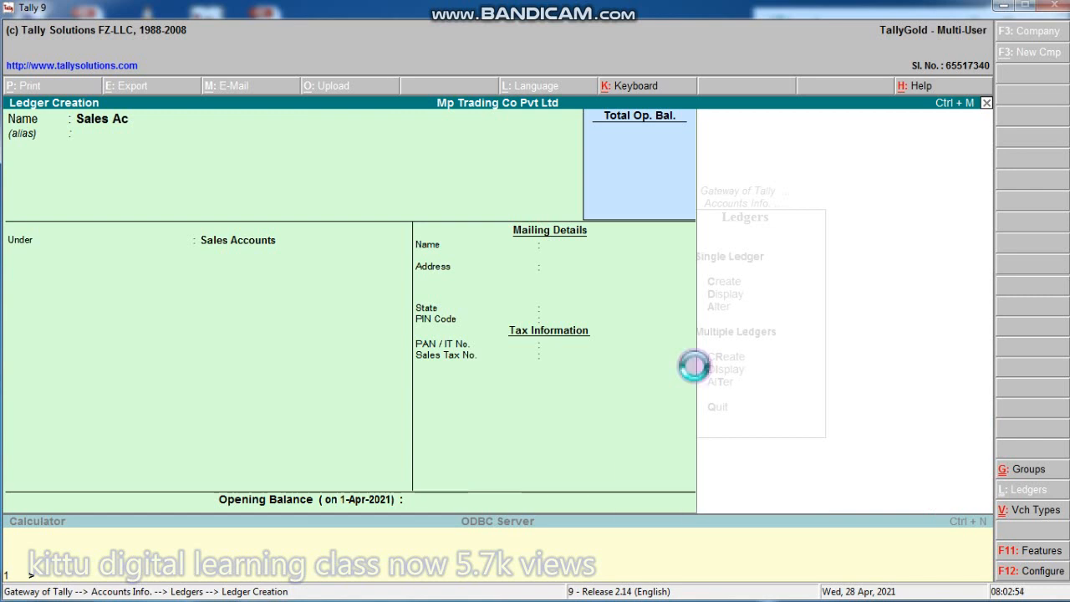
- Create a single ledger named Purchase Ac under the Purchase Accounts group, save it and leave ledger creation
{"action": "type", "text": "Pur"}
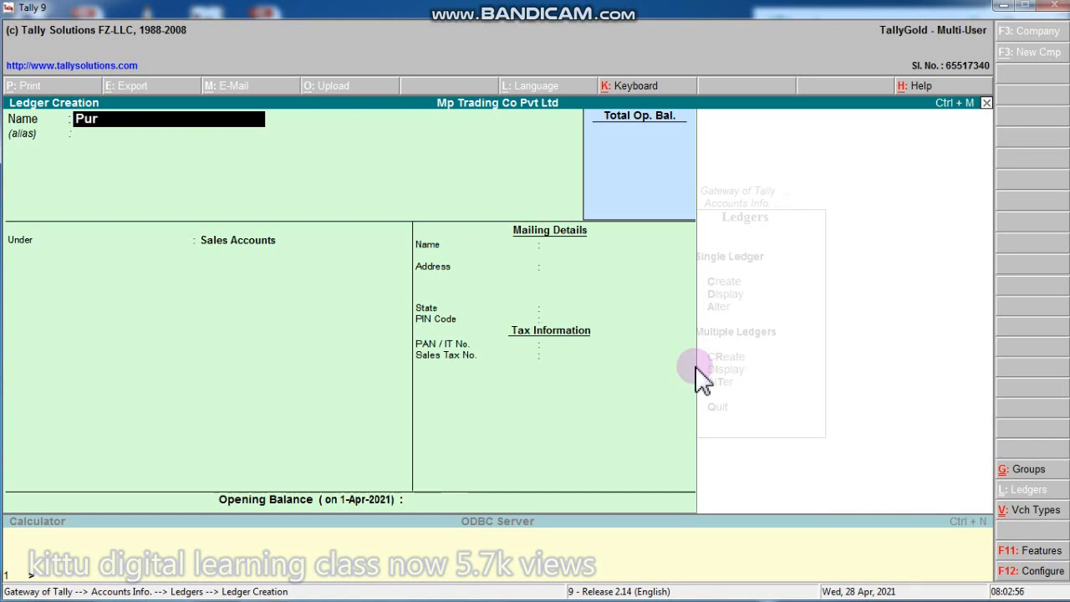
{"action": "type", "text": "chase Ac"}
{"action": "key", "text": "Return"}
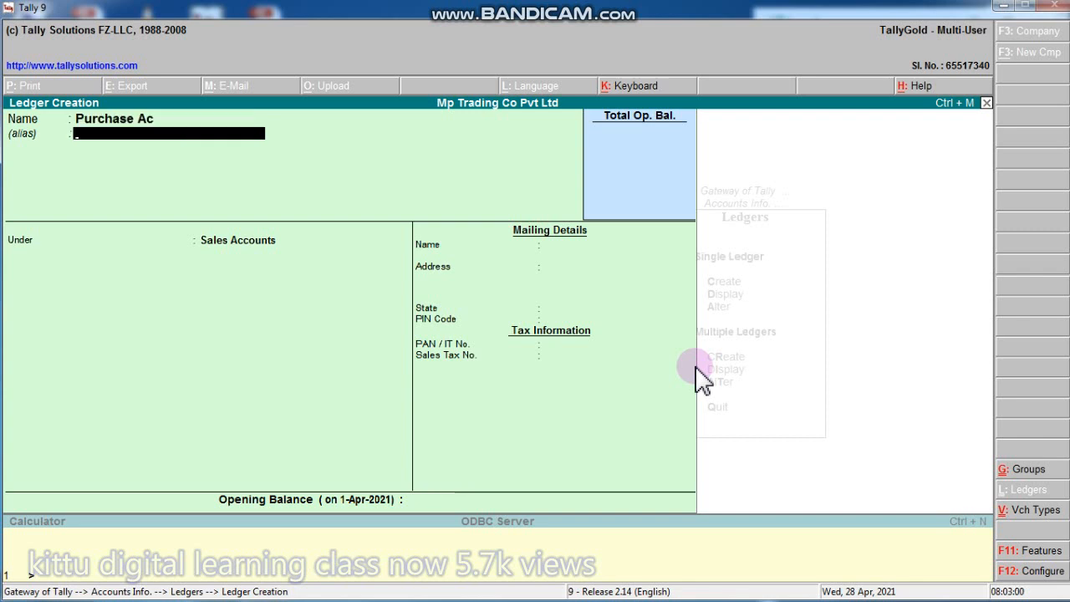
{"action": "key", "text": "Return"}
{"action": "type", "text": "Pur"}
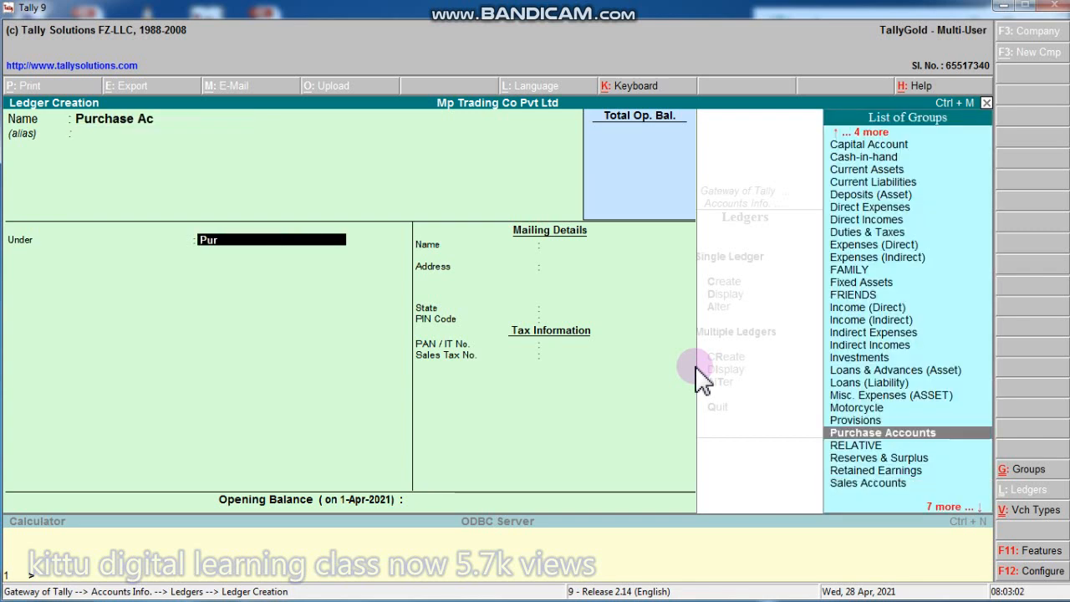
{"action": "key", "text": "Return"}
{"action": "key", "text": "Return"}
{"action": "key", "text": "Return"}
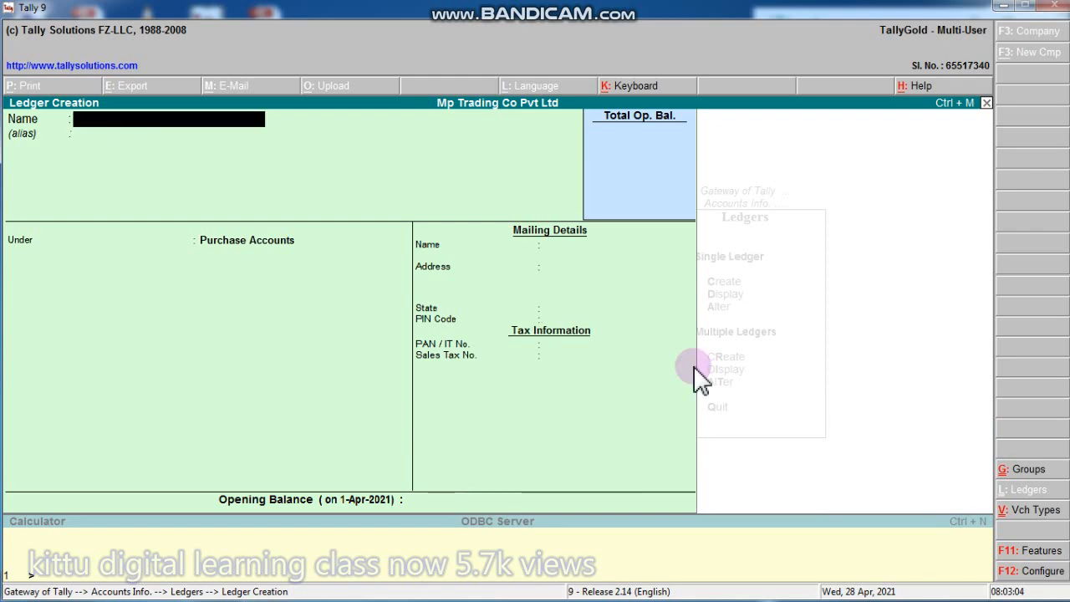
{"action": "key", "text": "Escape"}
{"action": "key", "text": "Return"}
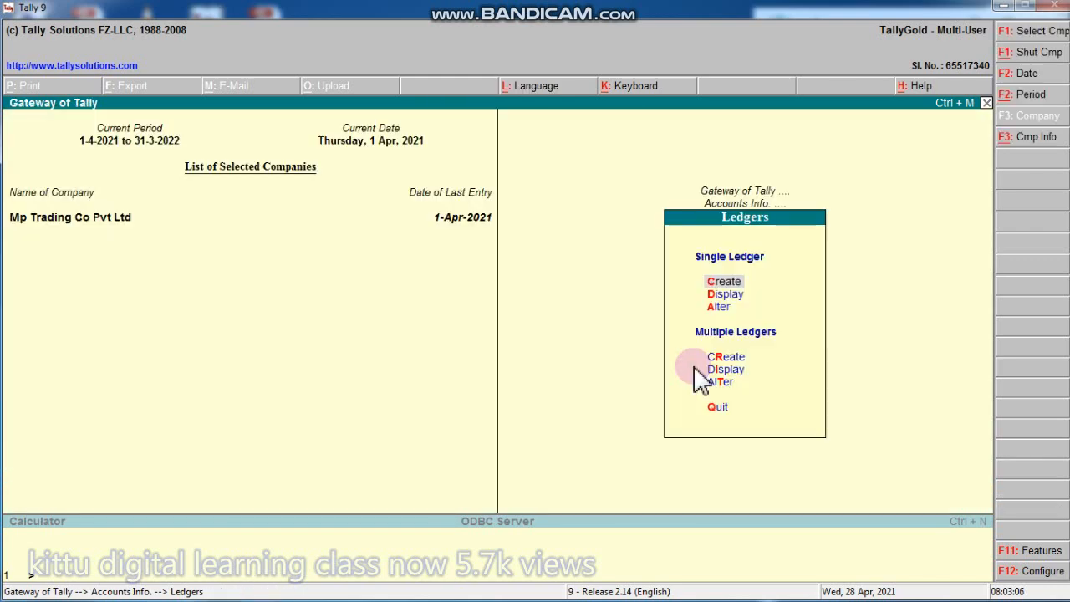
- Review the list of single ledgers for display and return to the Gateway of Tally
{"action": "key", "text": "d"}
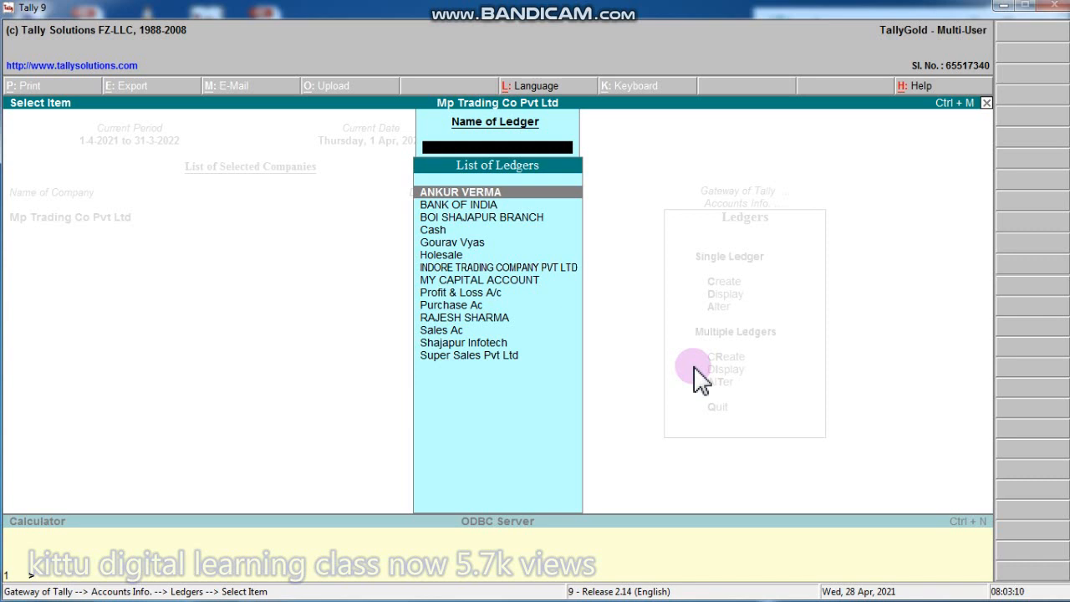
{"action": "key", "text": "Escape"}
{"action": "key", "text": "Escape"}
{"action": "key", "text": "Escape"}
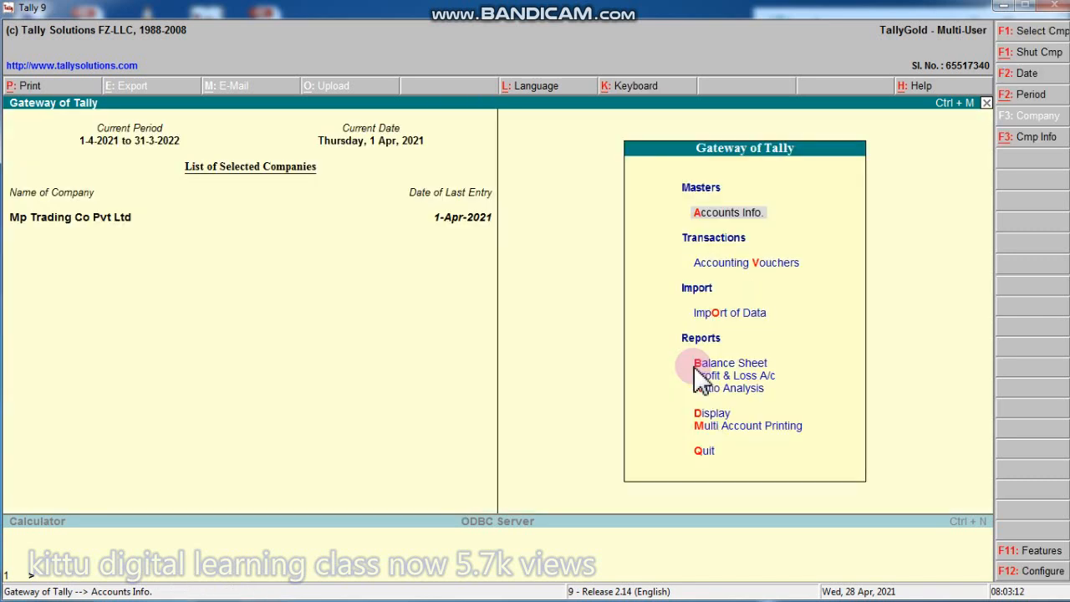
- Start a purchase accounting voucher without a reference and choose Super Sales Pvt Ltd as the credited party
{"action": "left_click", "coordinate": [753, 267]}
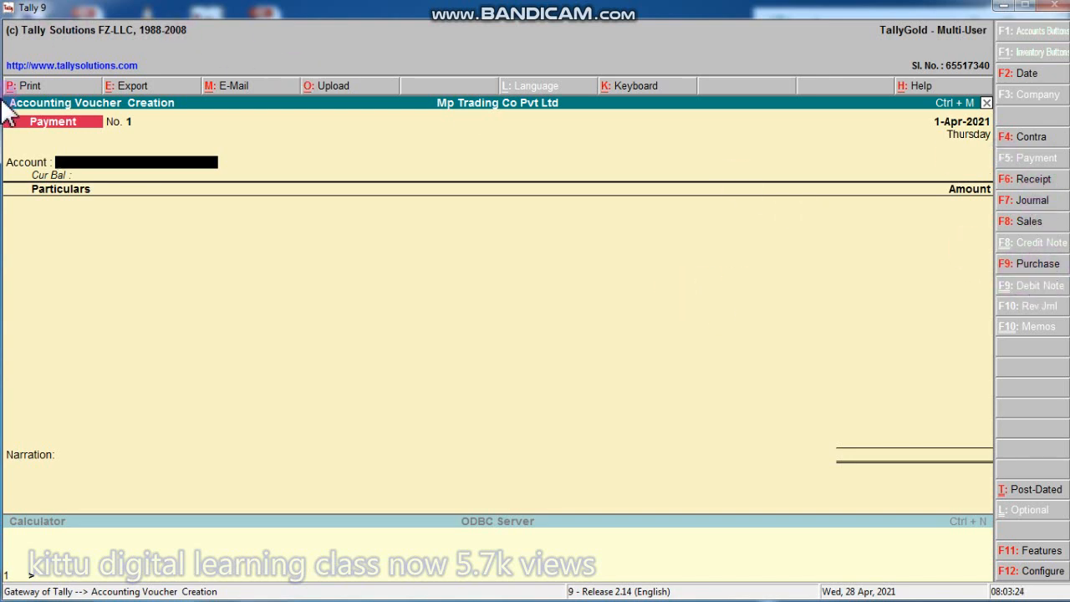
{"action": "left_click", "coordinate": [1038, 274]}
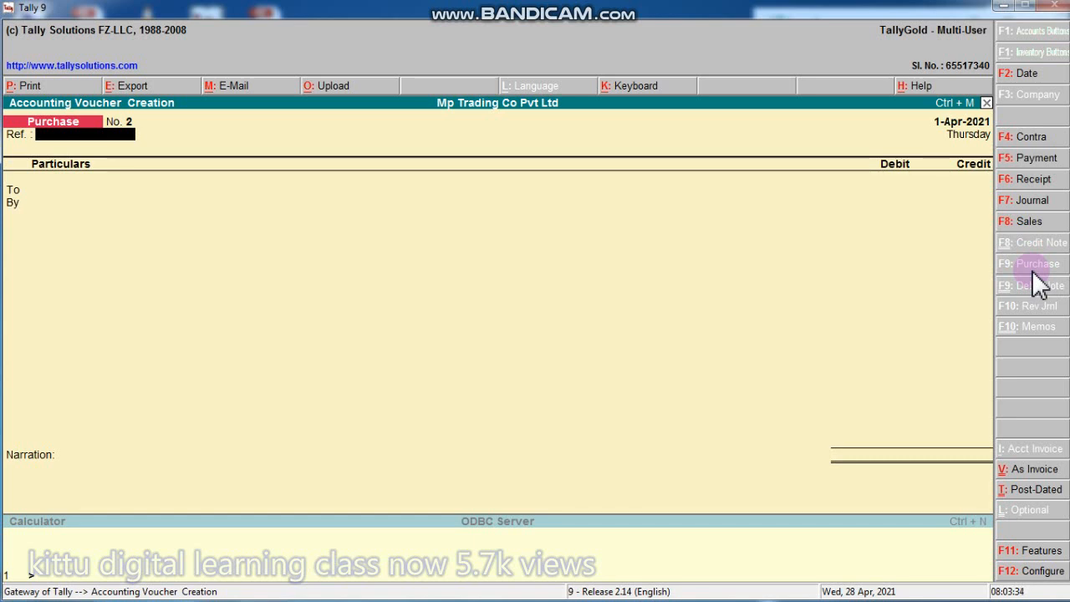
{"action": "key", "text": "Return"}
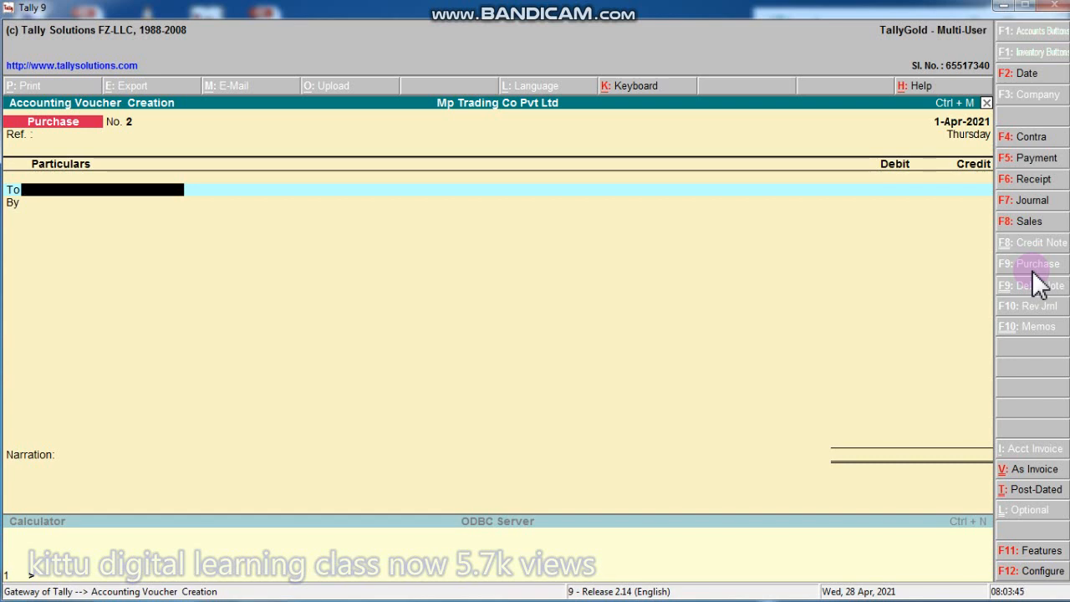
{"action": "type", "text": "C"}
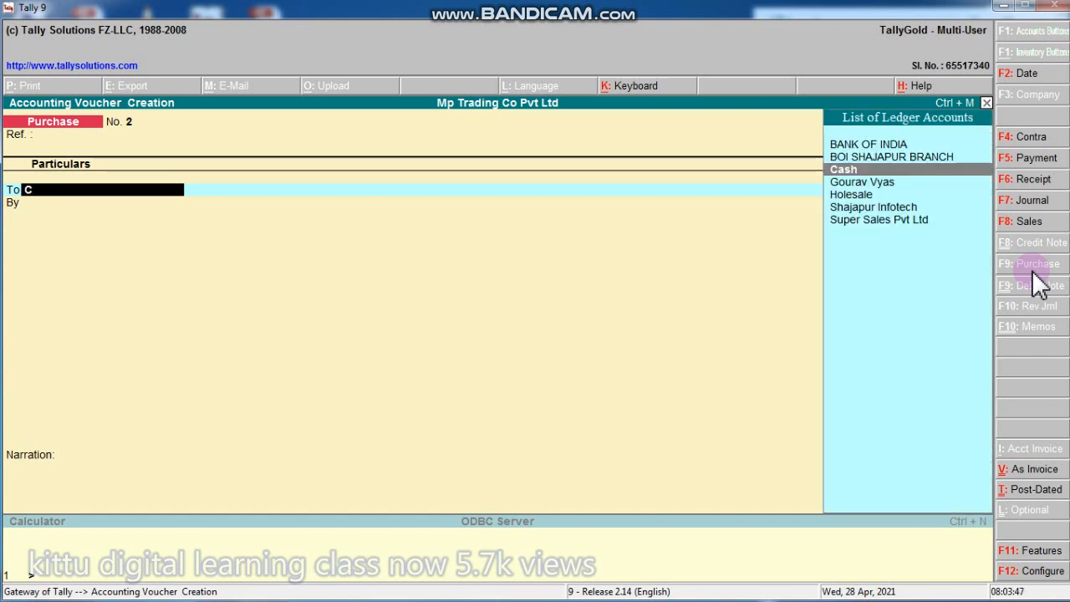
{"action": "left_click", "coordinate": [882, 221]}
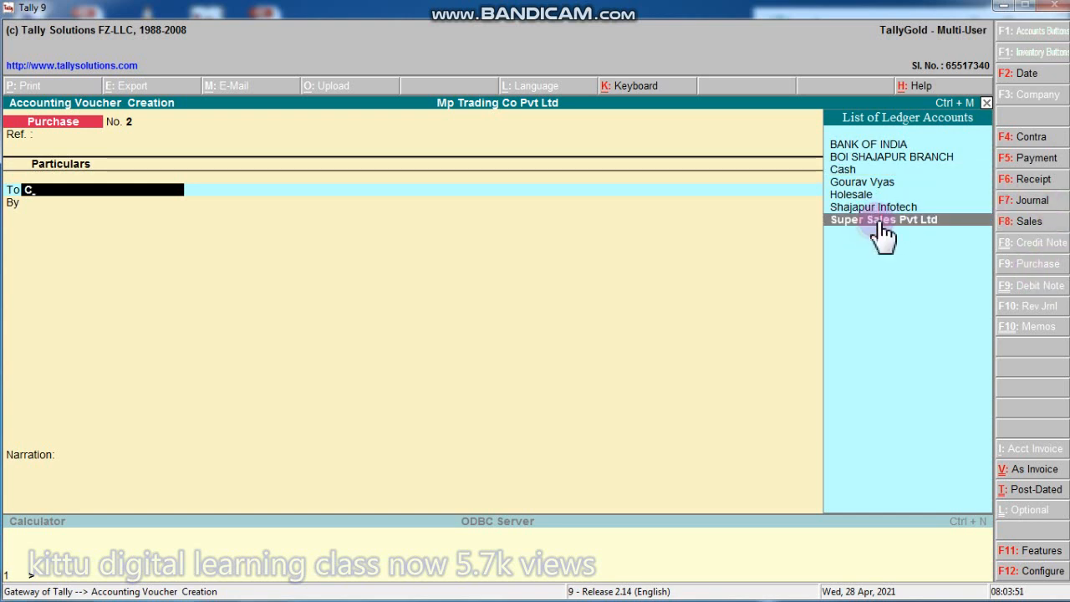
{"action": "left_click", "coordinate": [863, 195]}
{"action": "double_click", "coordinate": [933, 318]}
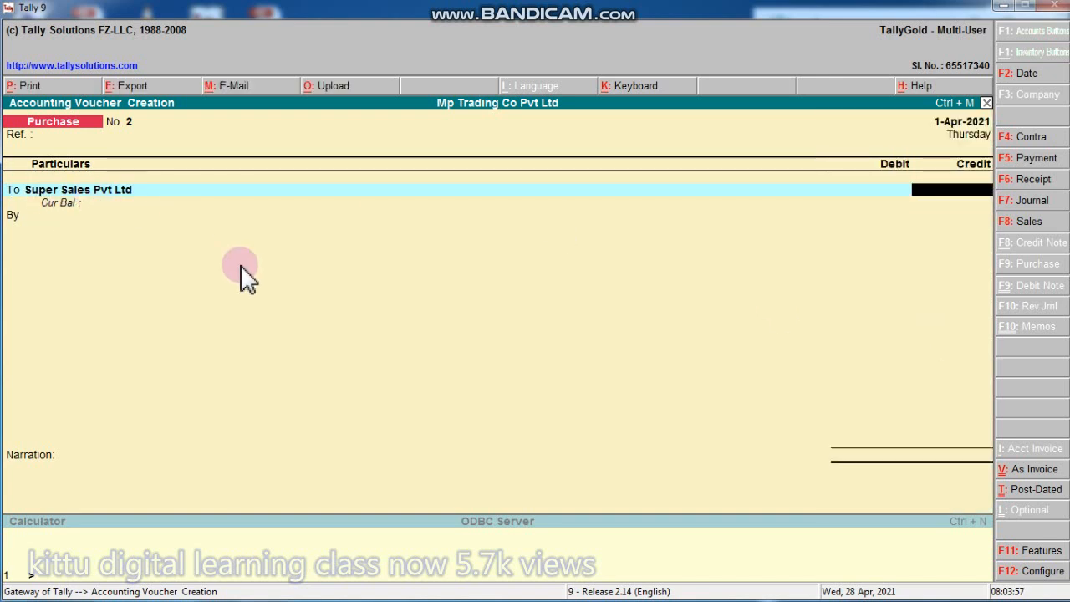
- Credit Super Sales Pvt Ltd with 50000 and allocate the full amount On Account in the bill-wise details
{"action": "type", "text": "50000"}
{"action": "key", "text": "Return"}
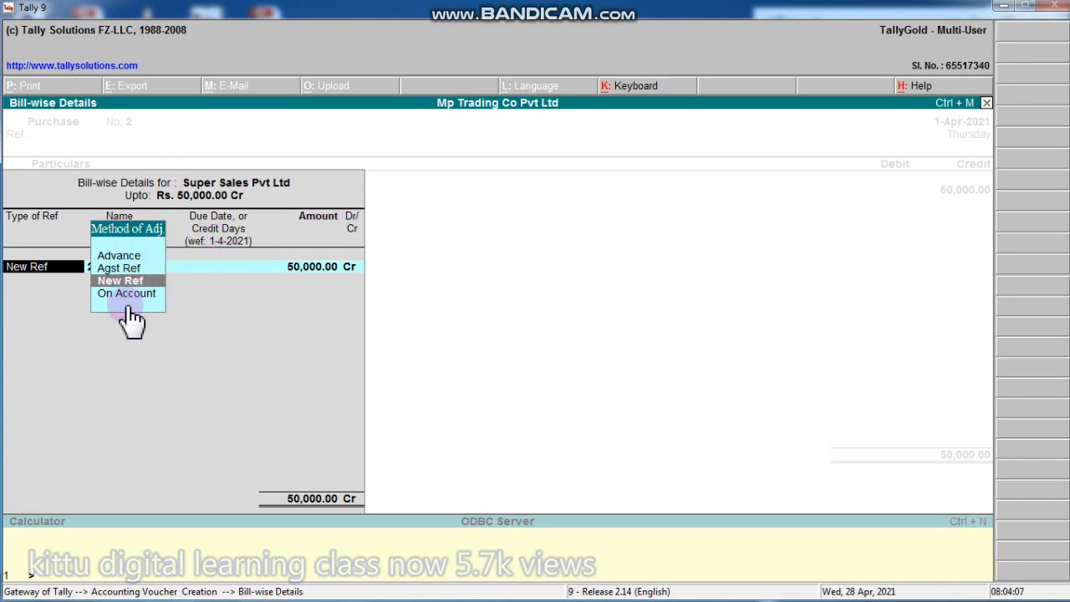
{"action": "key", "text": "Down"}
{"action": "key", "text": "Return"}
{"action": "key", "text": "Return"}
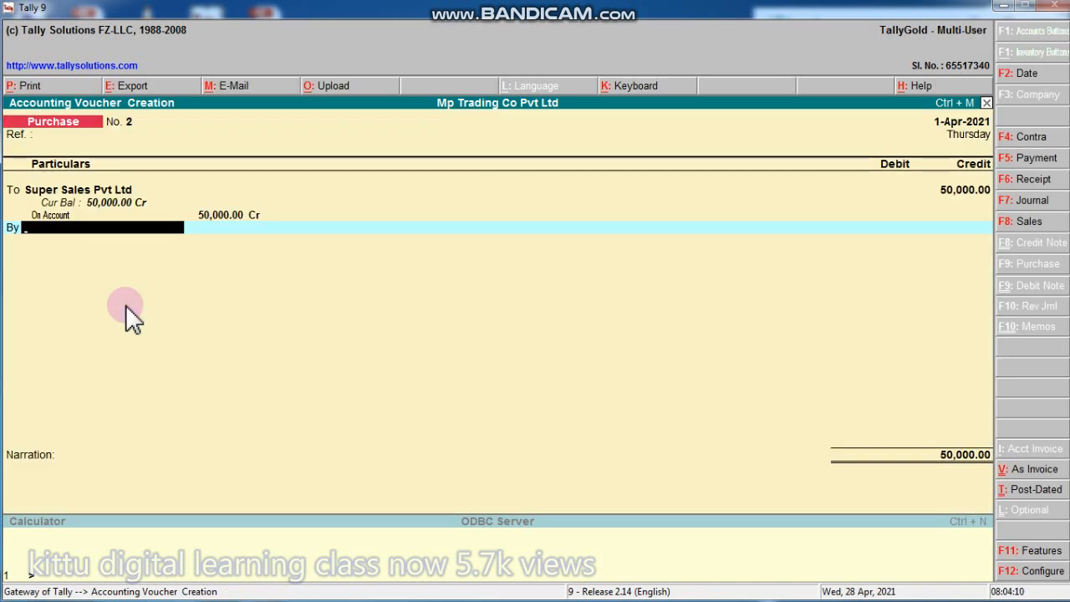
- Debit Purchase Ac with 50,000.00, accept the purchase voucher without a narration and leave voucher entry
{"action": "type", "text": "Pu"}
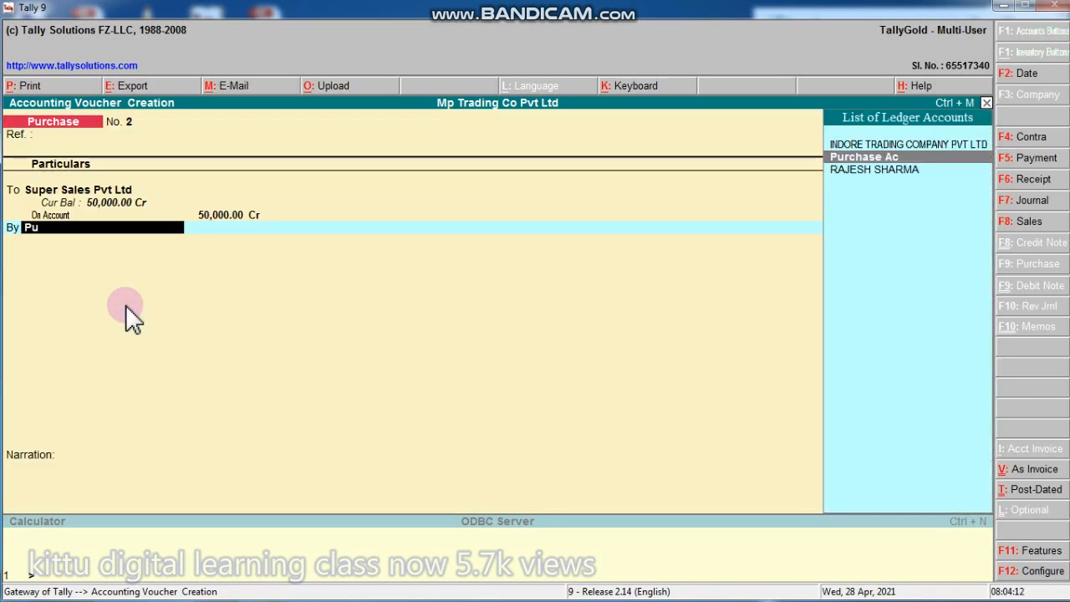
{"action": "key", "text": "Return"}
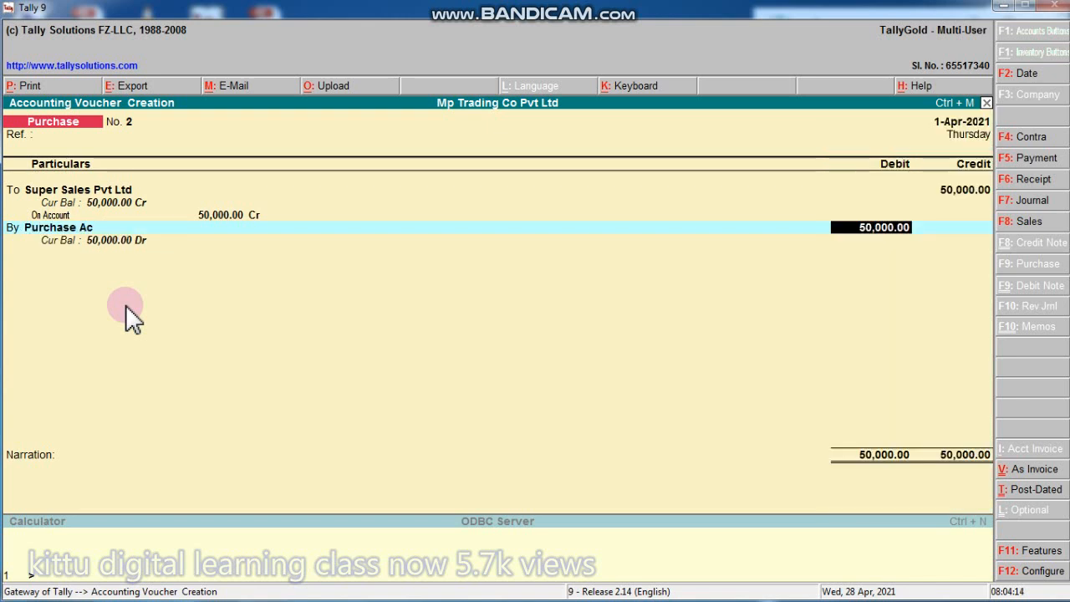
{"action": "key", "text": "Return"}
{"action": "key", "text": "Return"}
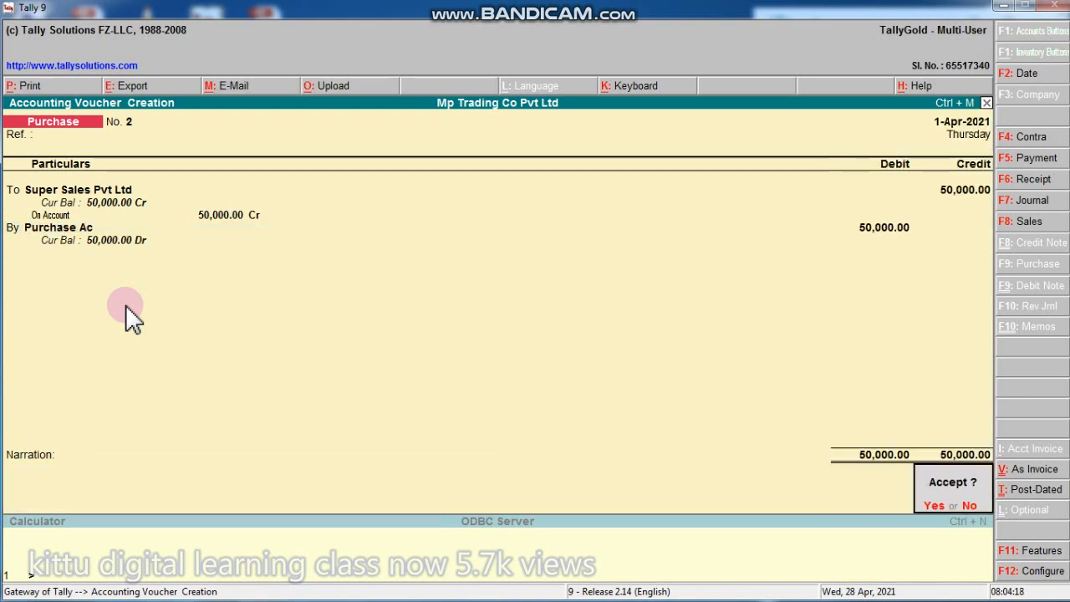
{"action": "key", "text": "Return"}
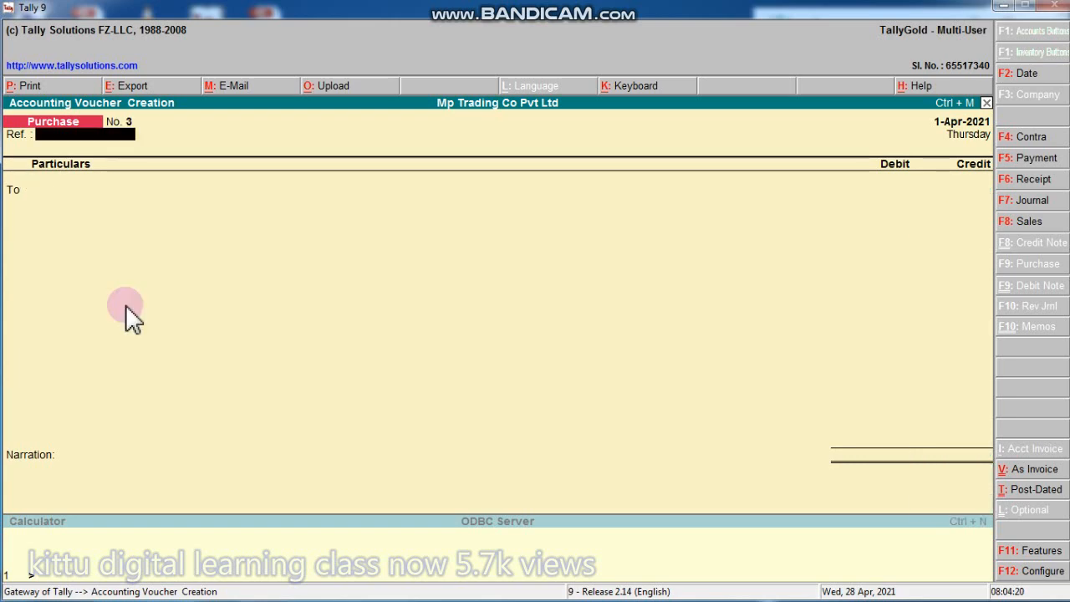
{"action": "key", "text": "Escape"}
{"action": "key", "text": "Return"}
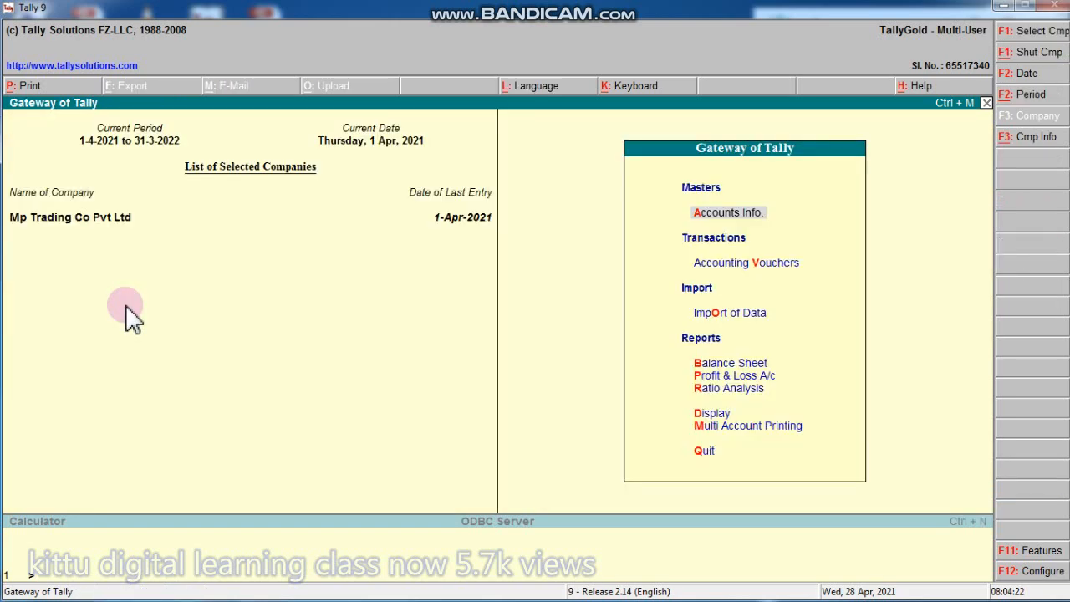
- Review the Balance Sheet's current liabilities and the Profit & Loss A/c, returning to the Gateway of Tally
{"action": "key", "text": "b"}
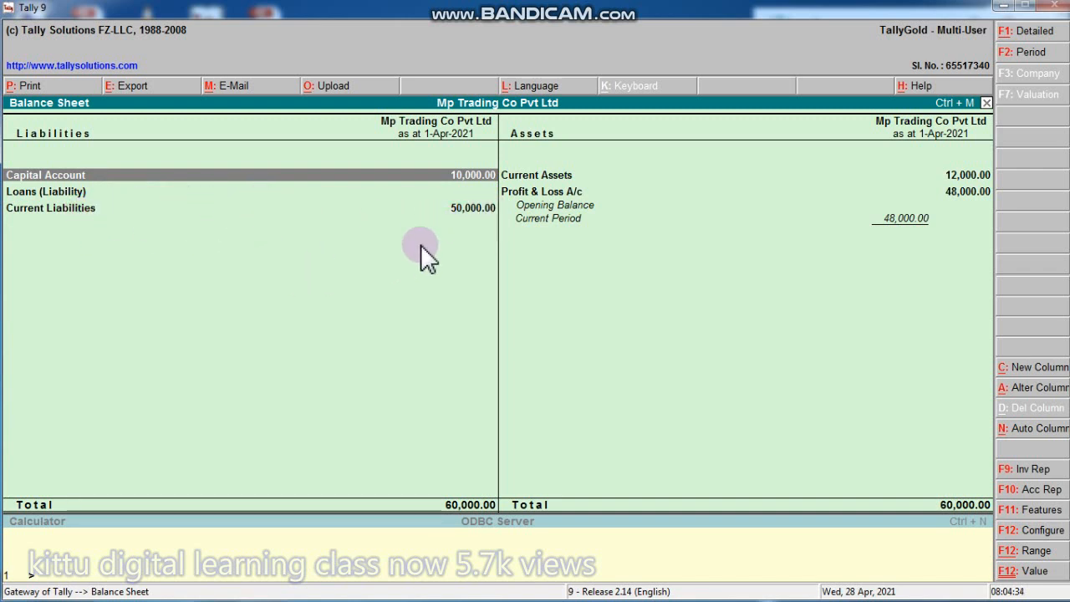
{"action": "left_click", "coordinate": [482, 211]}
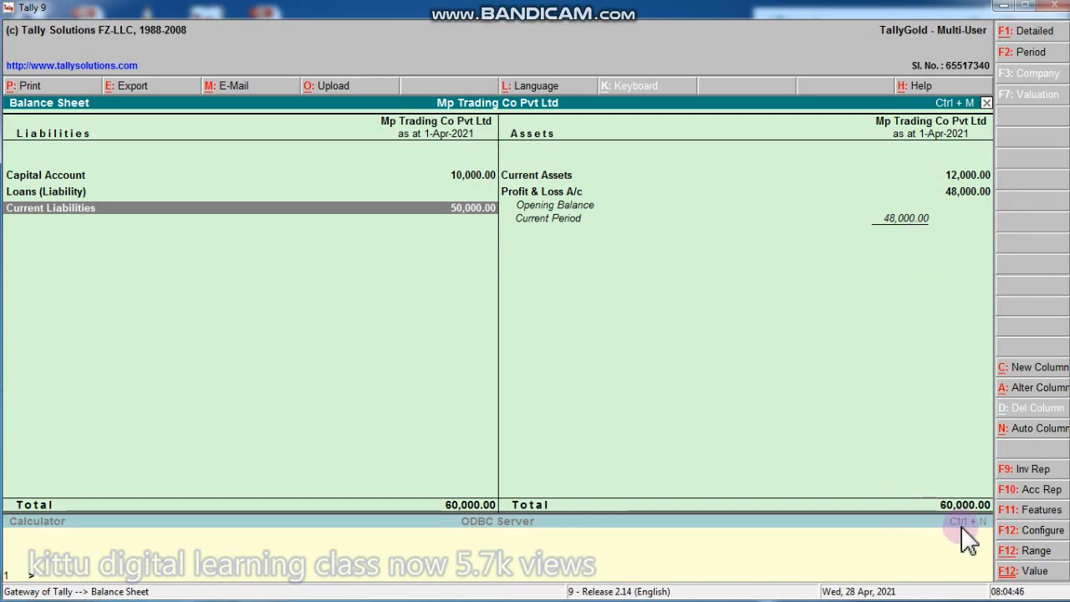
{"action": "key", "text": "Escape"}
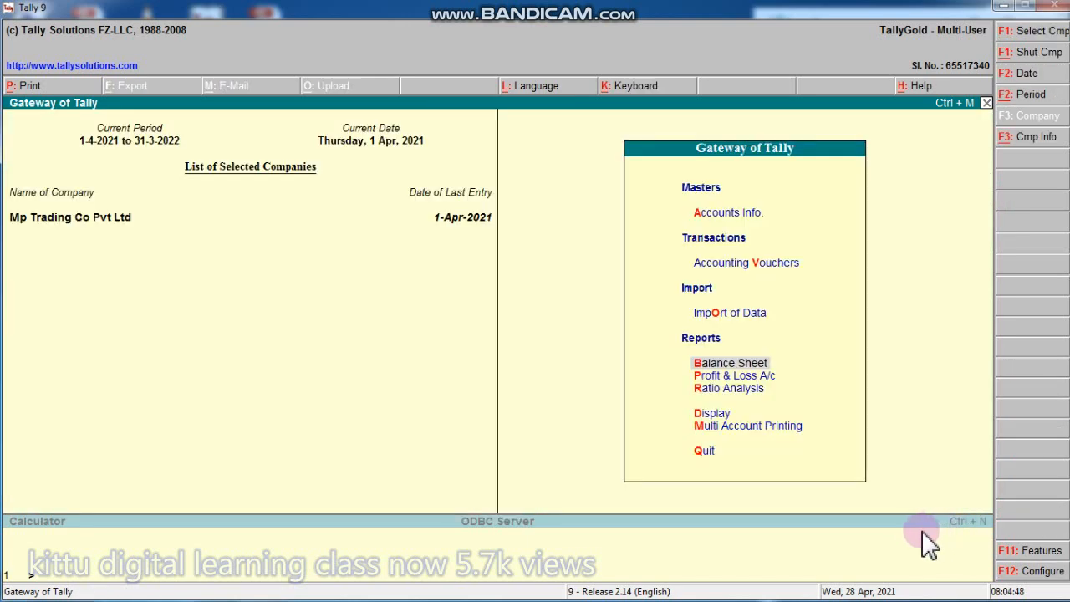
{"action": "key", "text": "p"}
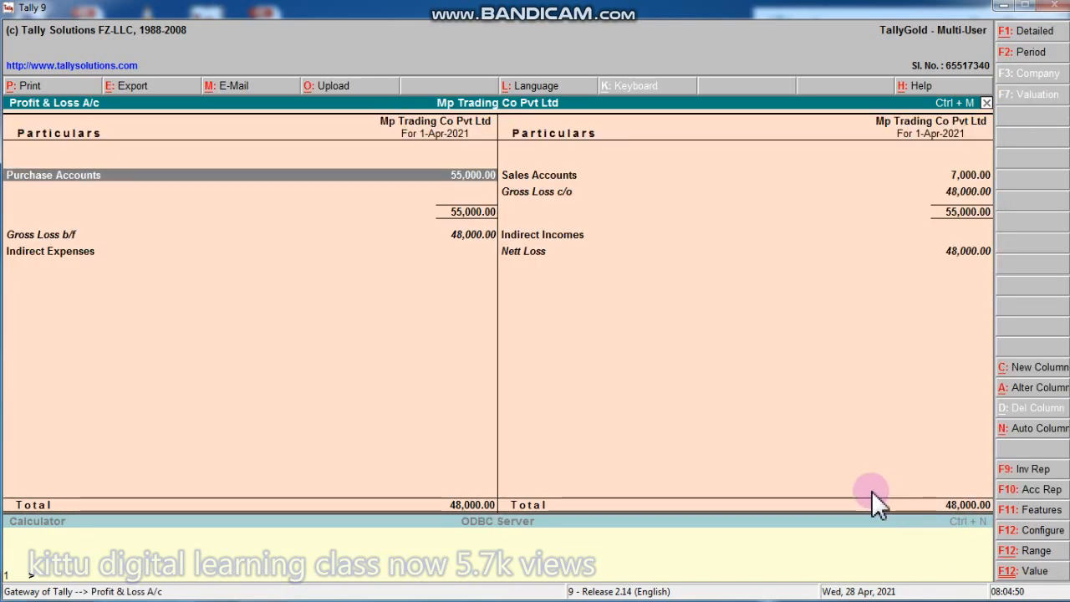
{"action": "key", "text": "Escape"}
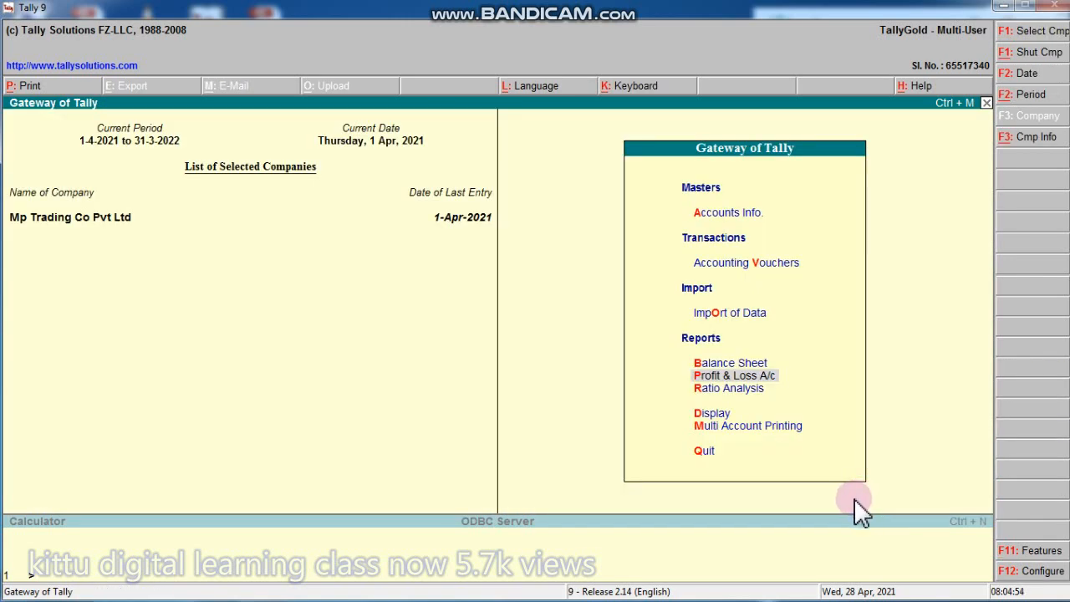
- Start a sales accounting voucher without a reference and choose Shajapur Infotech as the party account
{"action": "key", "text": "v"}
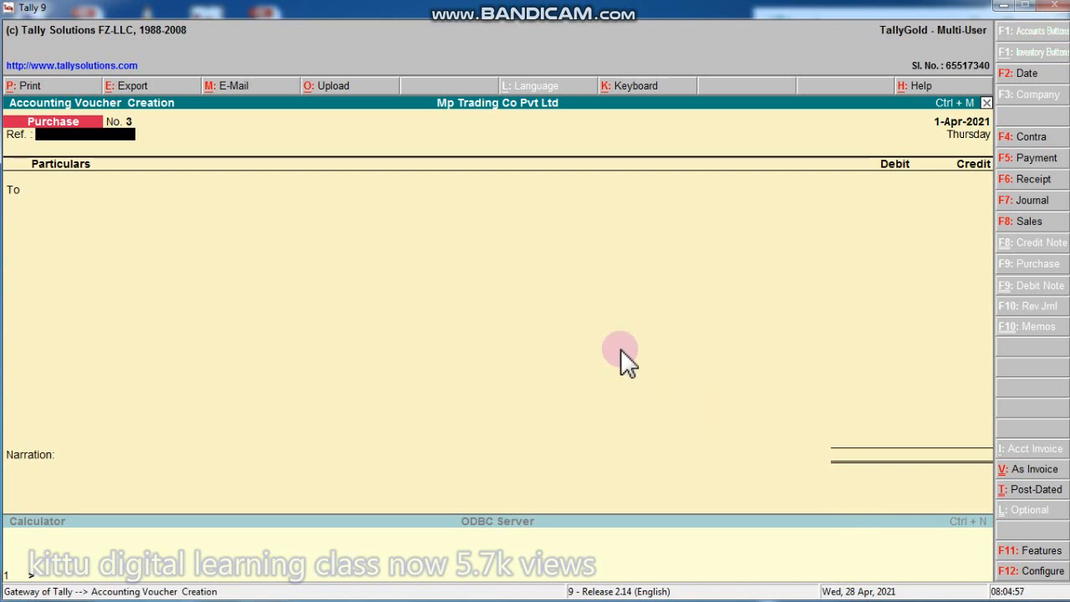
{"action": "left_click", "coordinate": [1021, 223]}
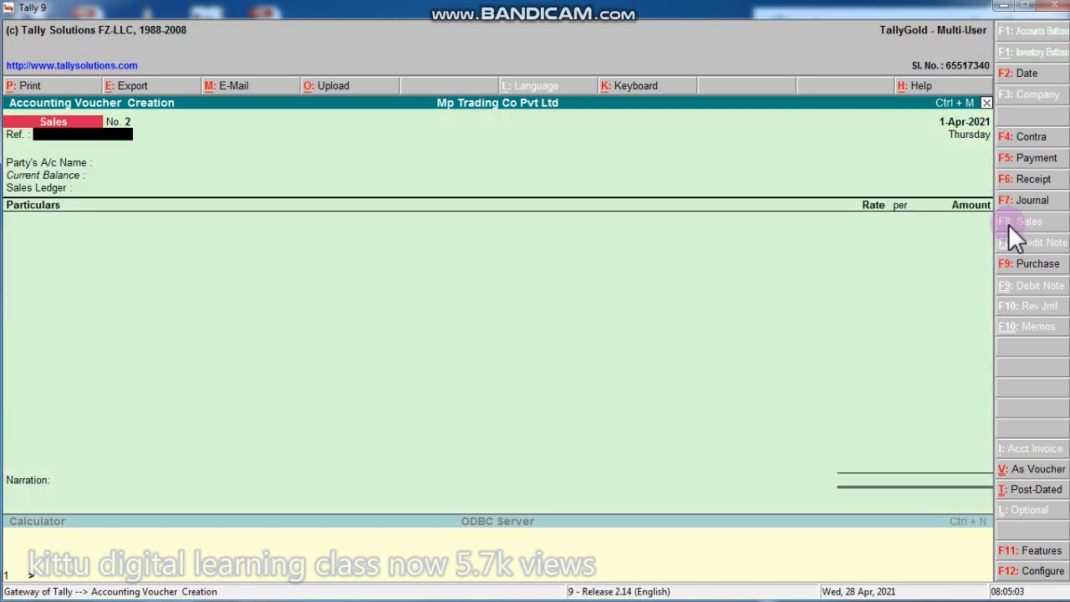
{"action": "key", "text": "Return"}
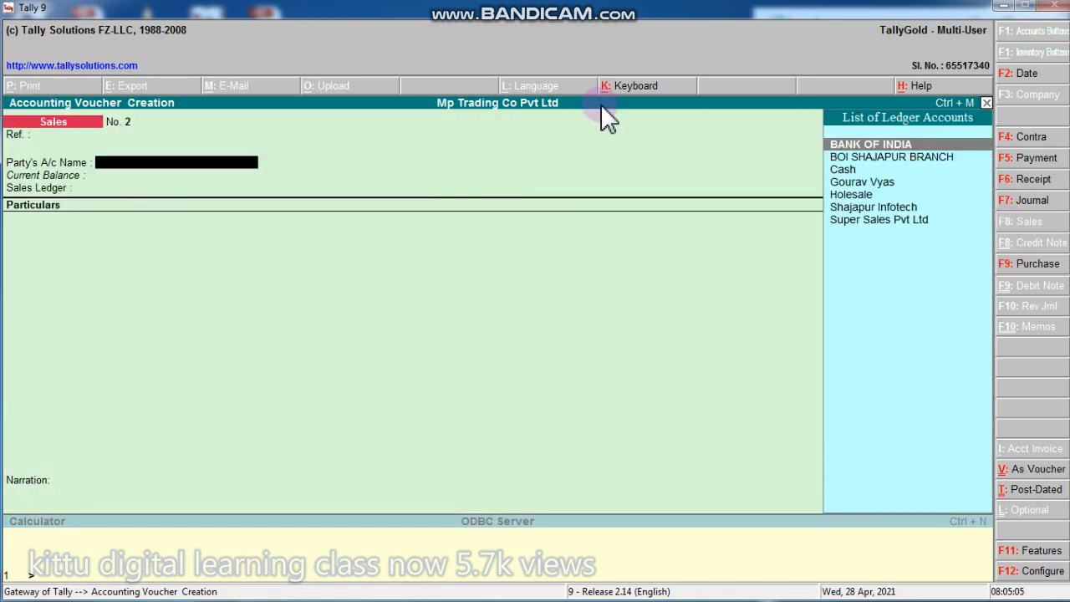
{"action": "key", "text": "Down"}
{"action": "key", "text": "Down"}
{"action": "key", "text": "Down"}
{"action": "key", "text": "Down"}
{"action": "key", "text": "Down"}
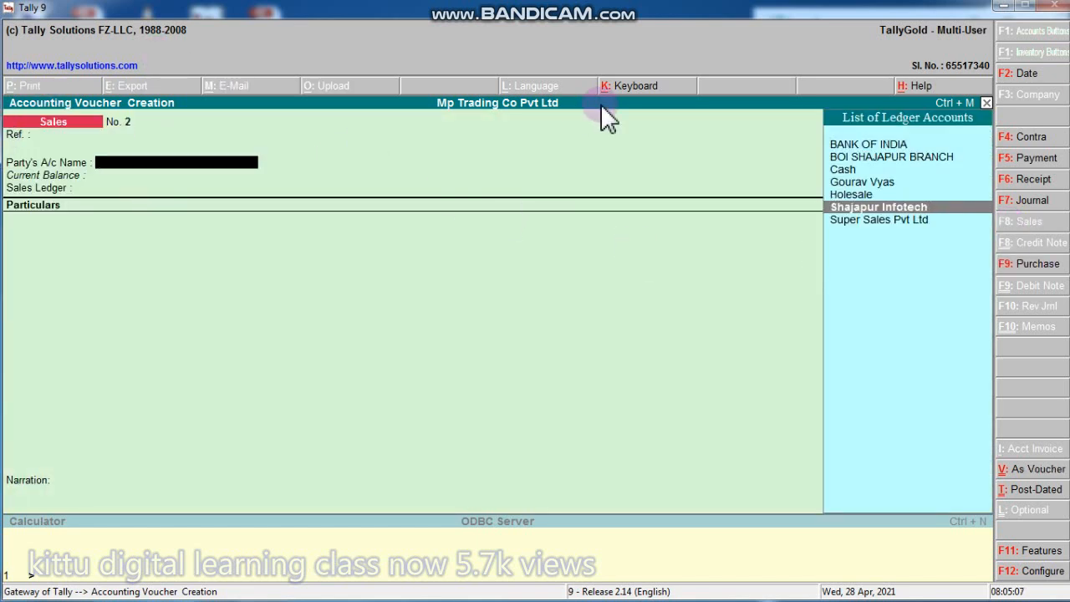
{"action": "key", "text": "Return"}
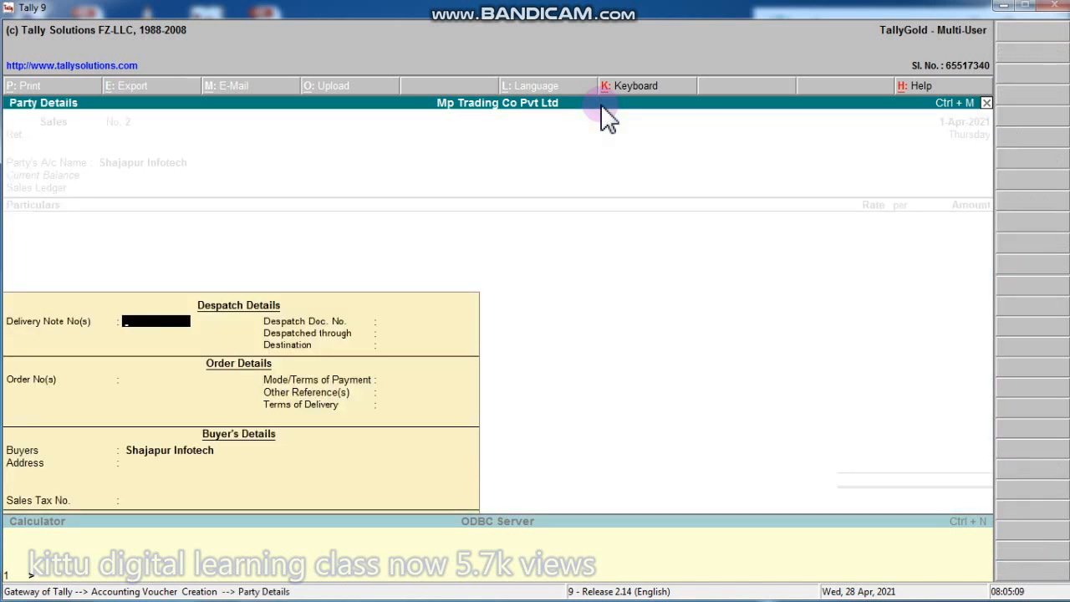
- Accept Shajapur Infotech's party details, leaving the despatch and order fields blank
{"action": "key", "text": "Return"}
{"action": "key", "text": "Return"}
{"action": "key", "text": "Return"}
{"action": "key", "text": "Return"}
{"action": "key", "text": "Return"}
{"action": "key", "text": "Return"}
{"action": "key", "text": "Return"}
{"action": "key", "text": "Return"}
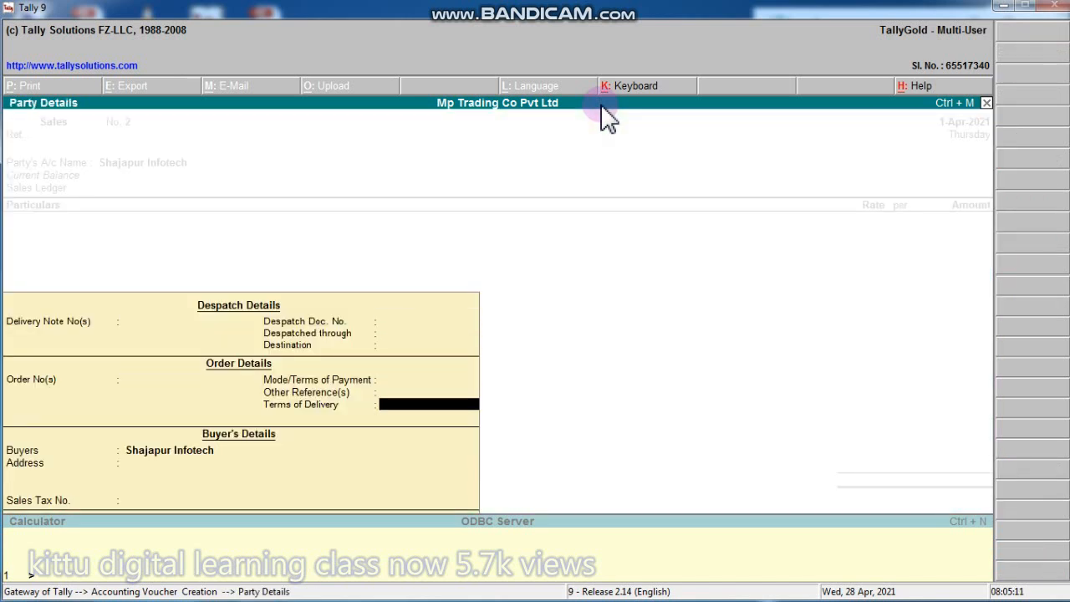
{"action": "key", "text": "Return"}
{"action": "key", "text": "Return"}
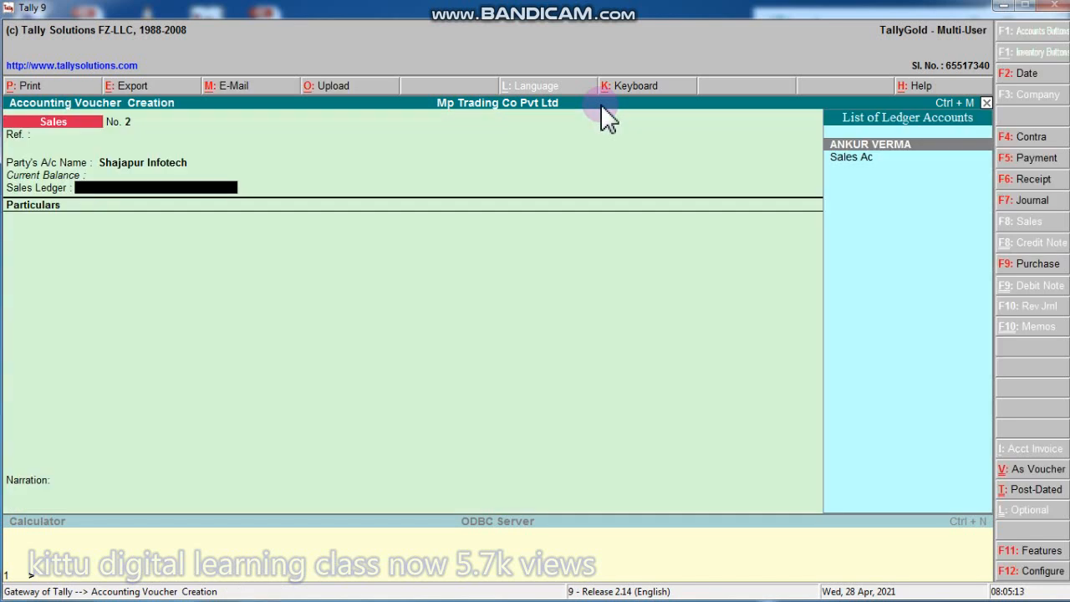
- Choose Sales Ac as the voucher's sales ledger and enter Sales Ac under Particulars with an amount of 70,000.00
{"action": "key", "text": "Down"}
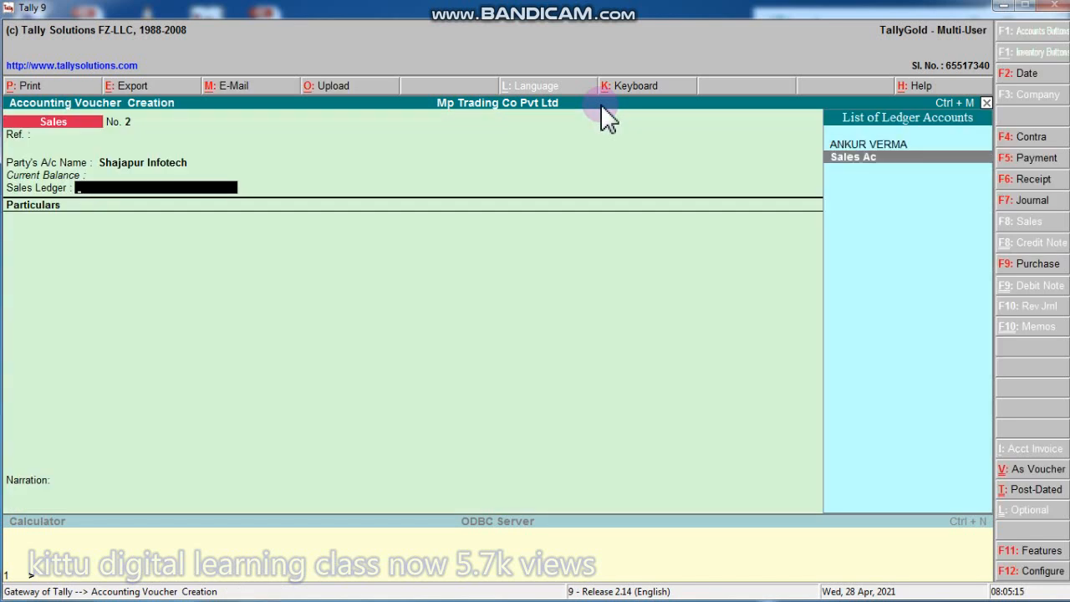
{"action": "key", "text": "Return"}
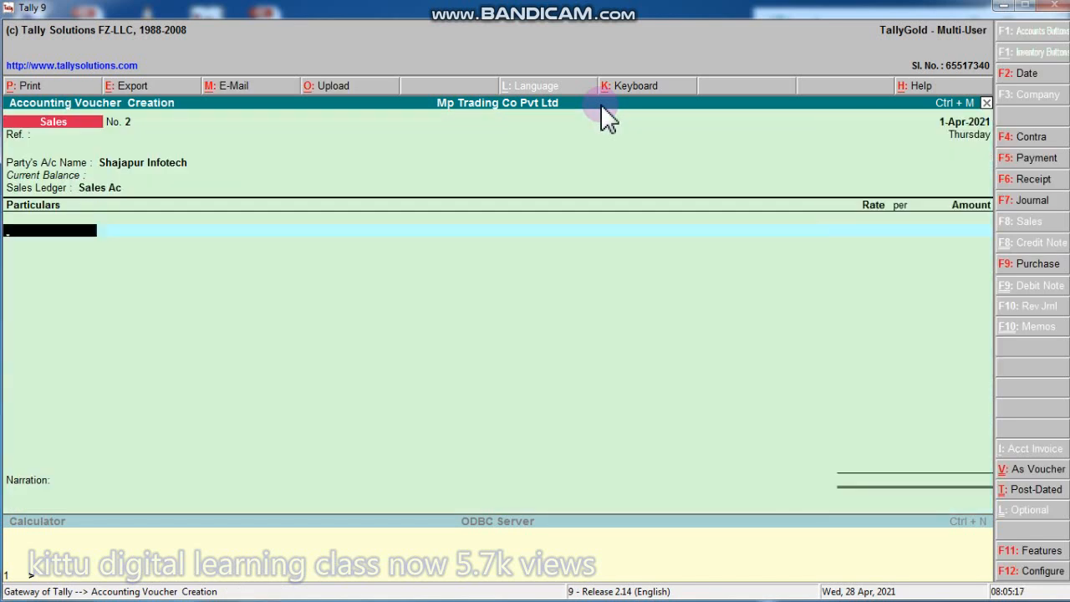
{"action": "type", "text": "S"}
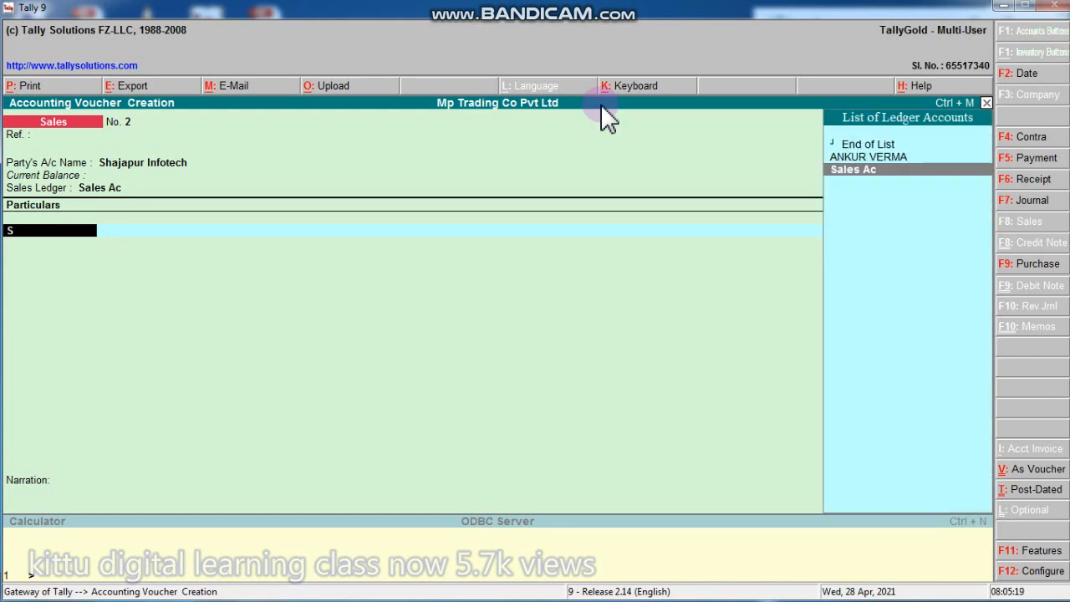
{"action": "key", "text": "Return"}
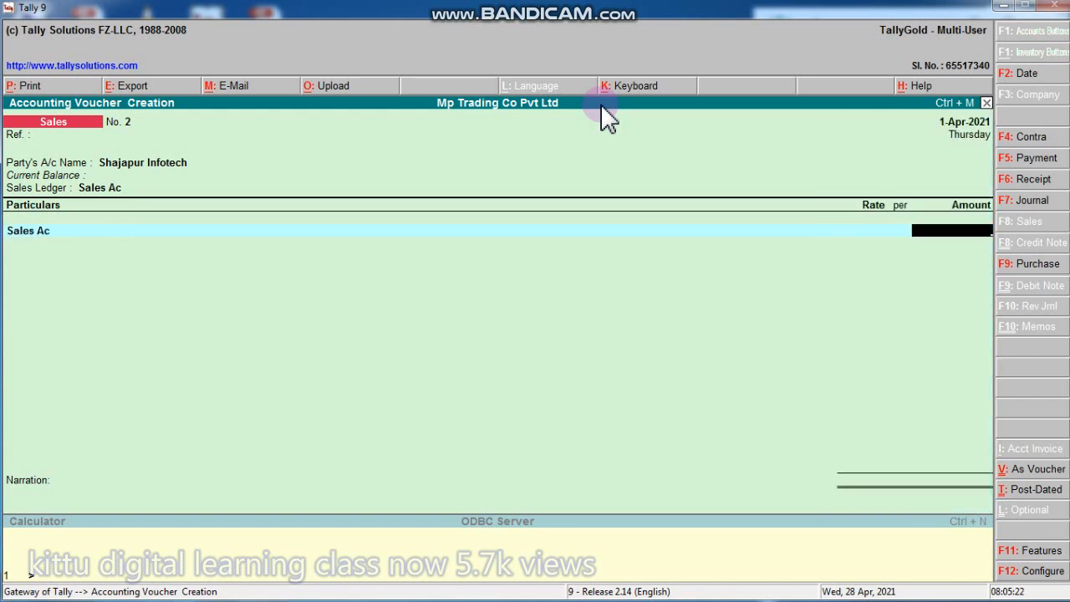
{"action": "type", "text": "70000"}
{"action": "key", "text": "Return"}
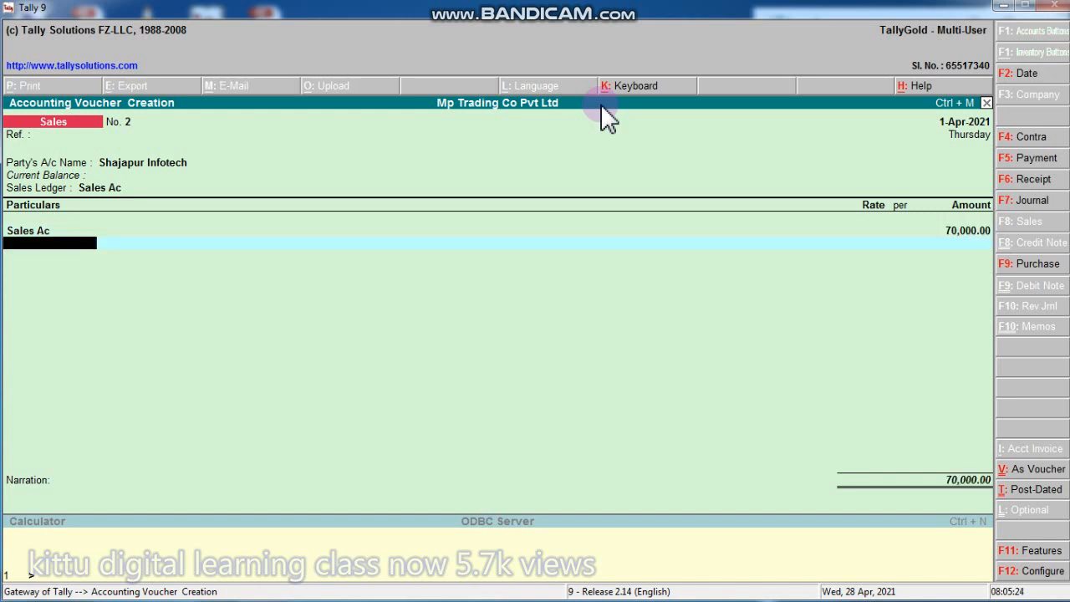
- End the particulars list, accept the sales voucher without a narration and leave voucher entry
{"action": "key", "text": "Return"}
{"action": "key", "text": "Return"}
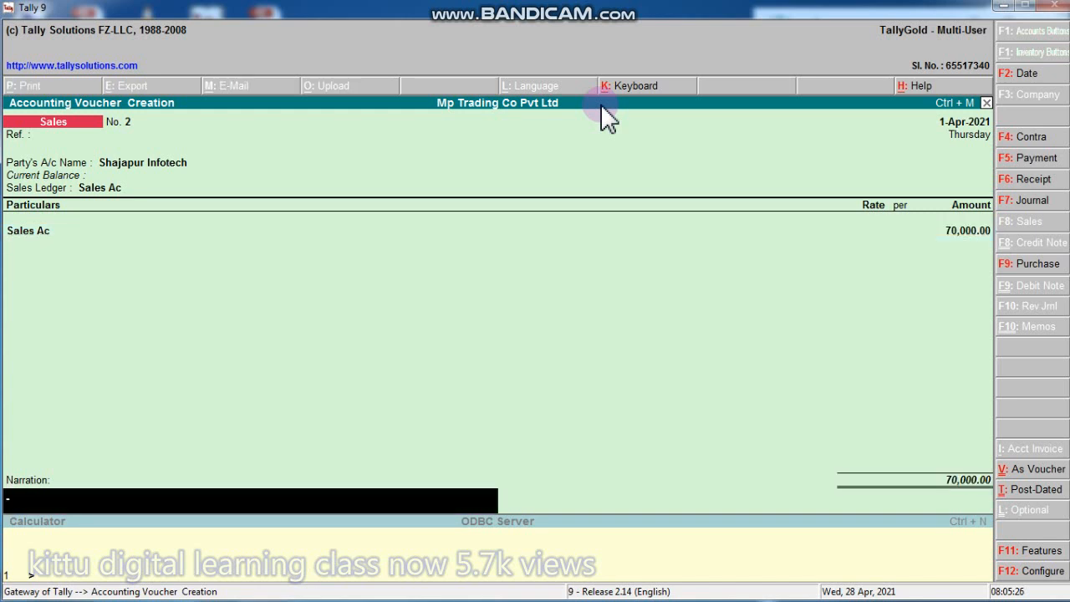
{"action": "key", "text": "Return"}
{"action": "key", "text": "Return"}
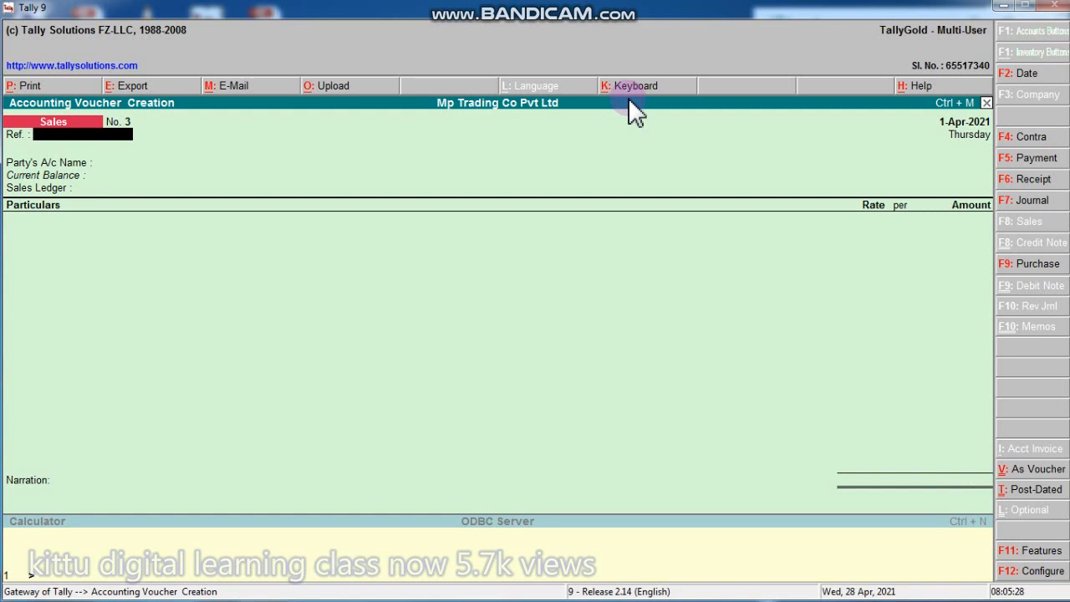
{"action": "key", "text": "Escape"}
{"action": "key", "text": "Return"}
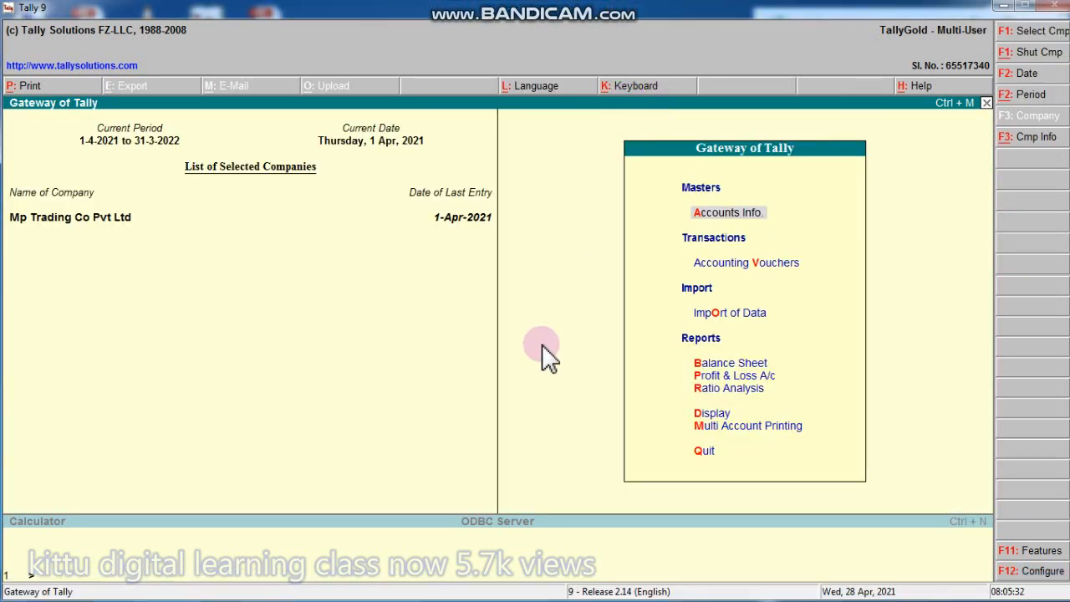
- Review the Balance Sheet's liabilities and current assets, returning to the Gateway of Tally
{"action": "left_click", "coordinate": [806, 368]}
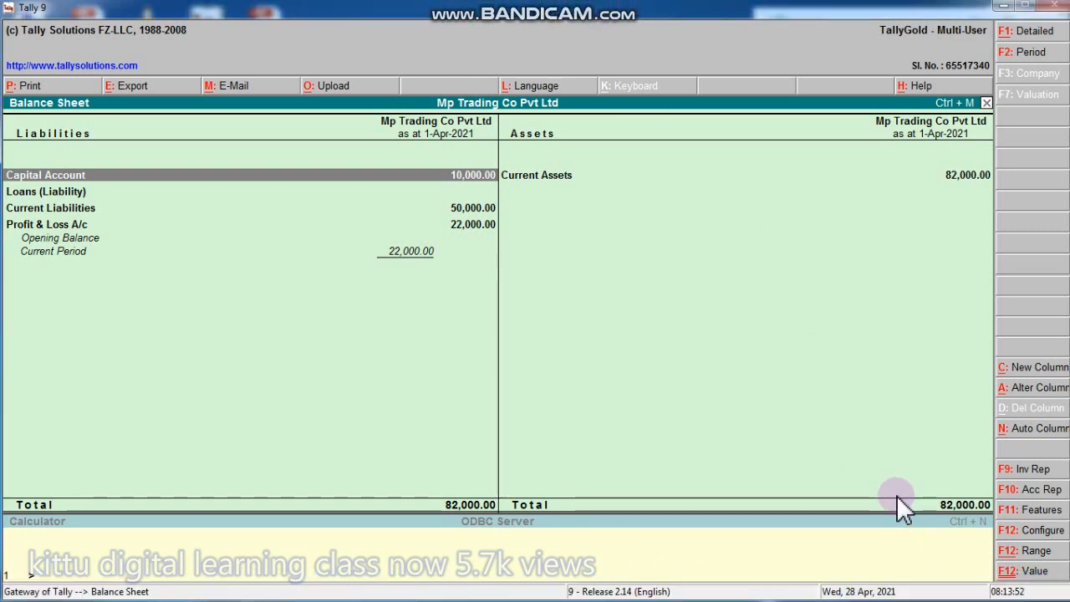
{"action": "mouse_move", "coordinate": [541, 3]}
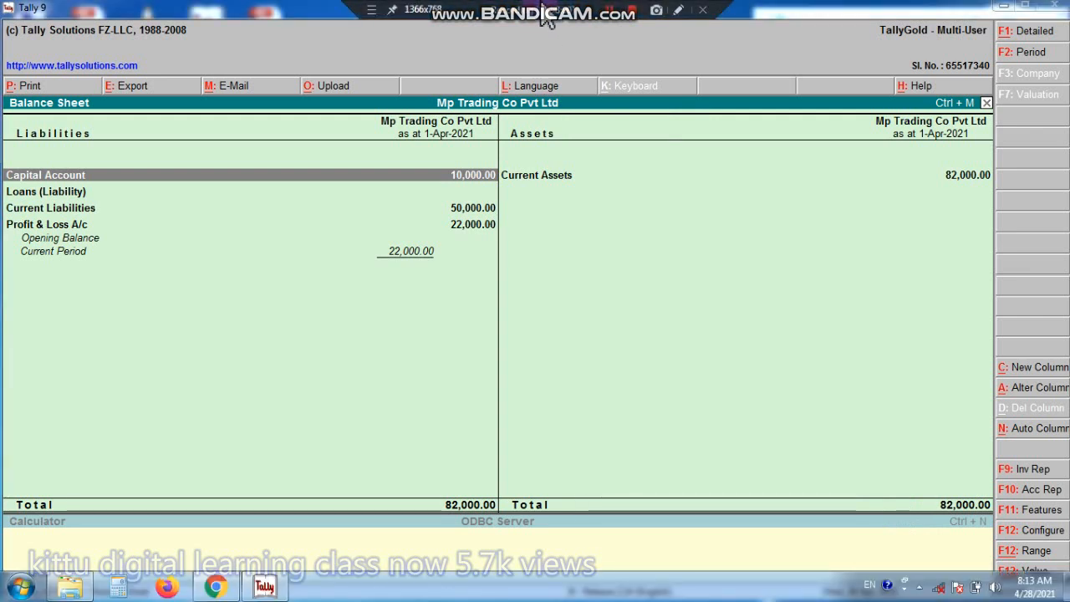
{"action": "key", "text": "Escape"}
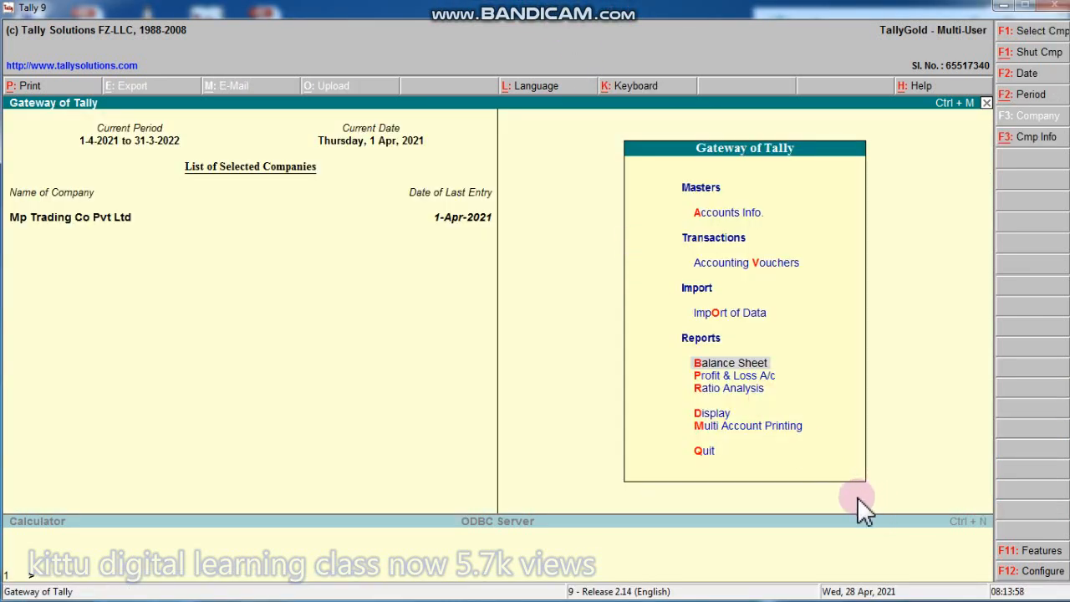
- Display the ledger vouchers of Super Sales Pvt Ltd from the account books and check its closing balance
{"action": "left_click", "coordinate": [706, 416]}
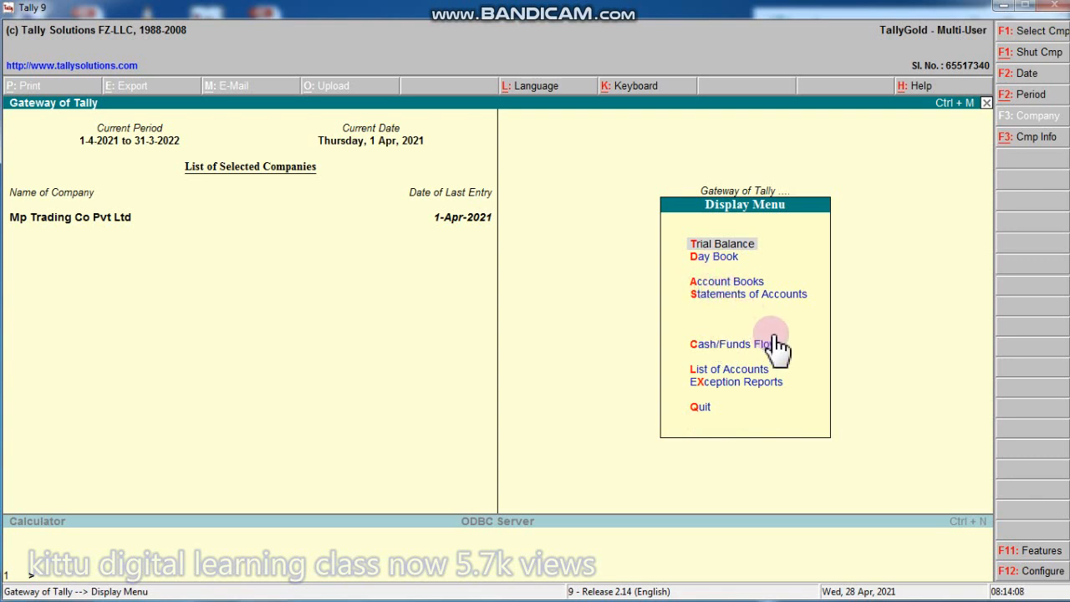
{"action": "key", "text": "a"}
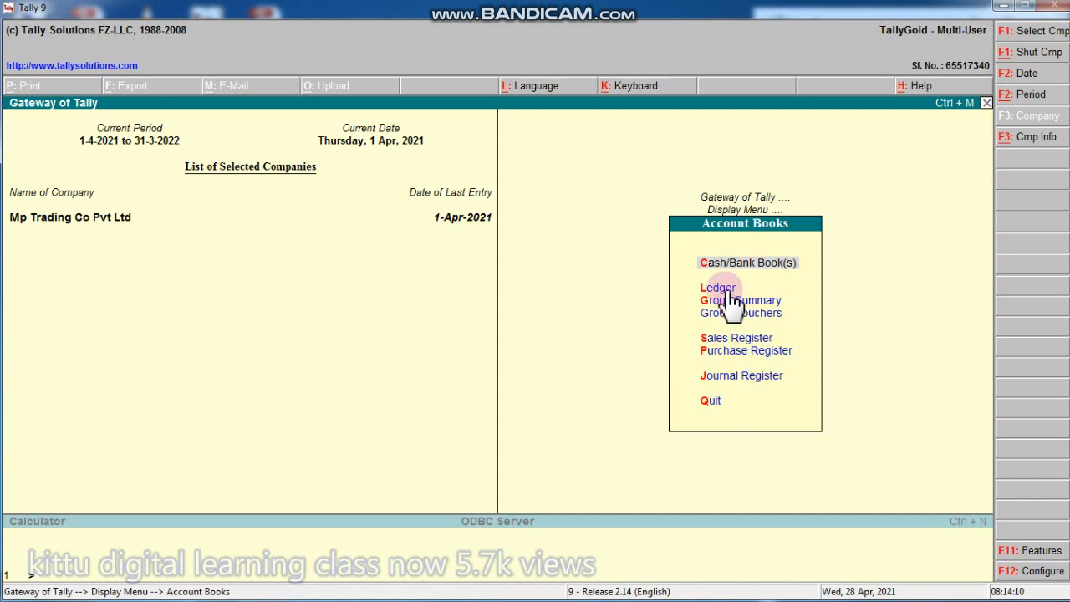
{"action": "left_click", "coordinate": [724, 289]}
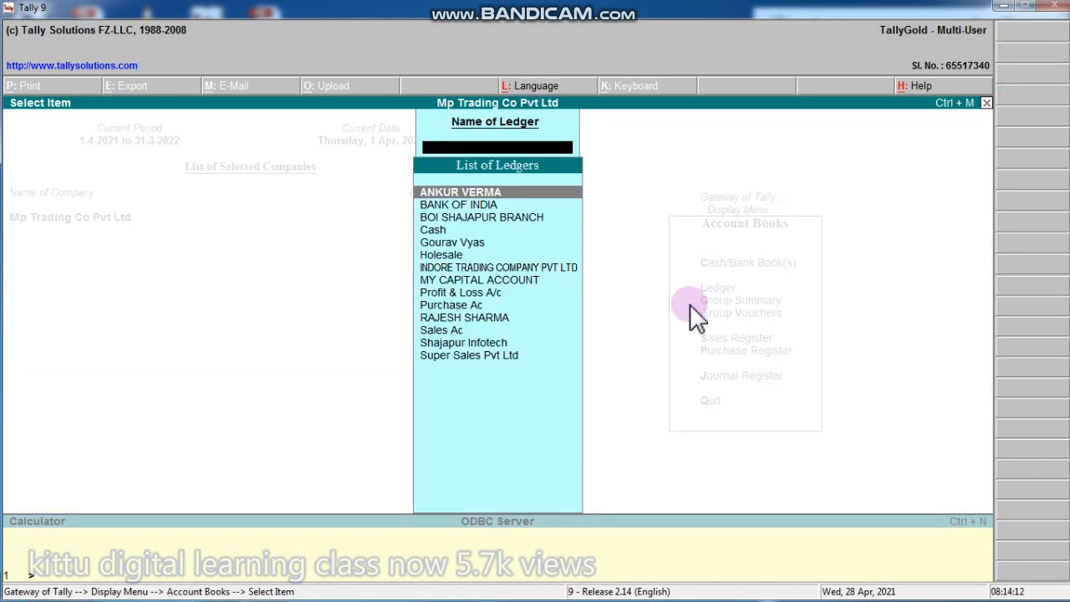
{"action": "key", "text": "Down"}
{"action": "key", "text": "Down"}
{"action": "key", "text": "Down"}
{"action": "key", "text": "Down"}
{"action": "key", "text": "Down"}
{"action": "key", "text": "Down"}
{"action": "key", "text": "Down"}
{"action": "key", "text": "Down"}
{"action": "key", "text": "Down"}
{"action": "key", "text": "Down"}
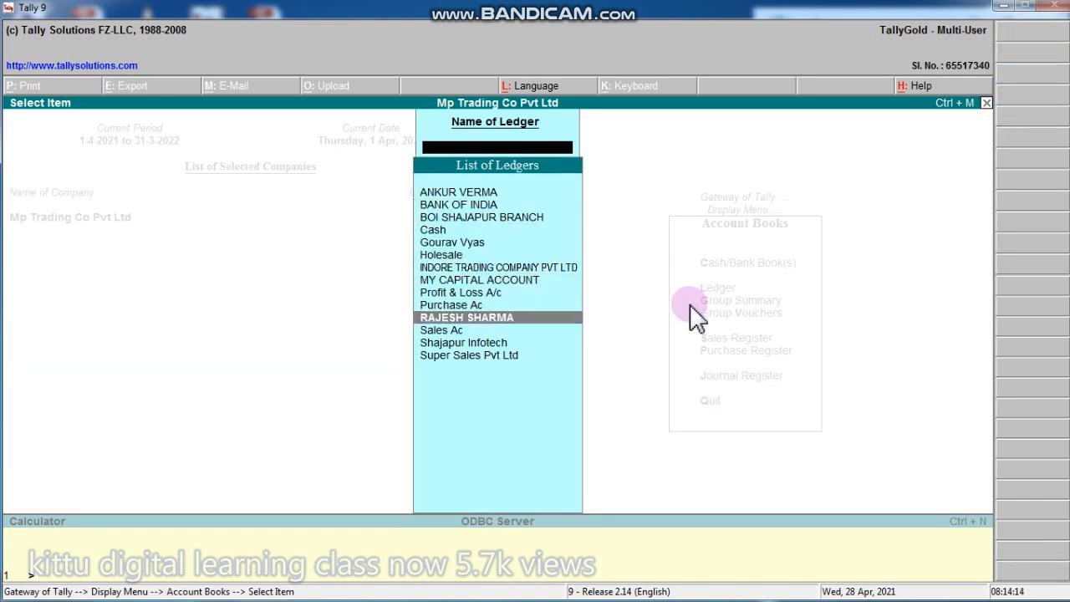
{"action": "key", "text": "Down"}
{"action": "key", "text": "Down"}
{"action": "key", "text": "Down"}
{"action": "key", "text": "Return"}
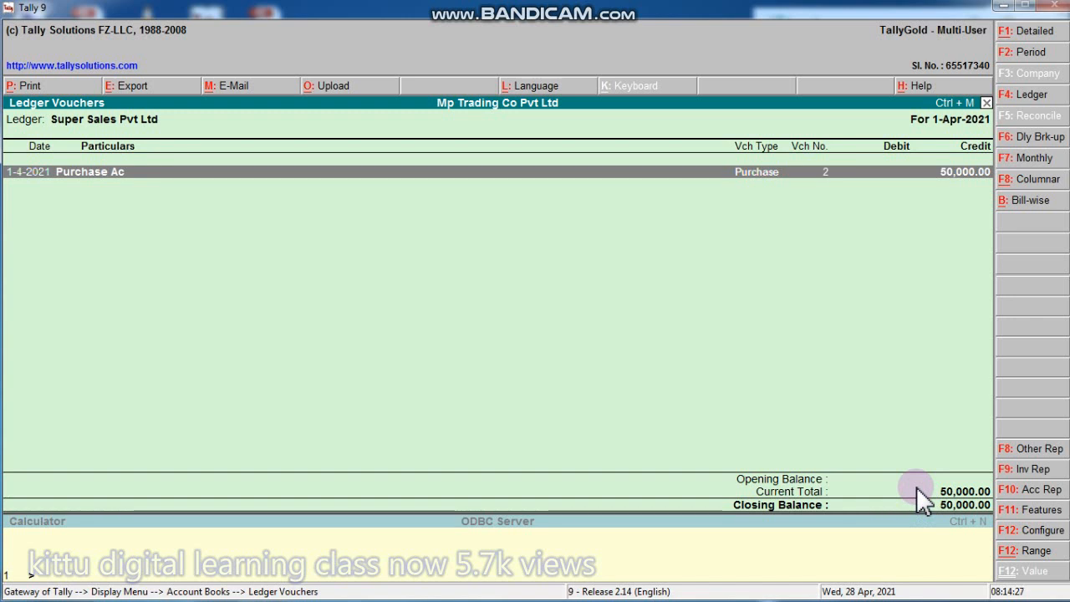
- Return to the ledger list and display Shajapur Infotech's ledger vouchers to check its closing balance
{"action": "key", "text": "Escape"}
{"action": "key", "text": "Up"}
{"action": "key", "text": "Up"}
{"action": "key", "text": "Up"}
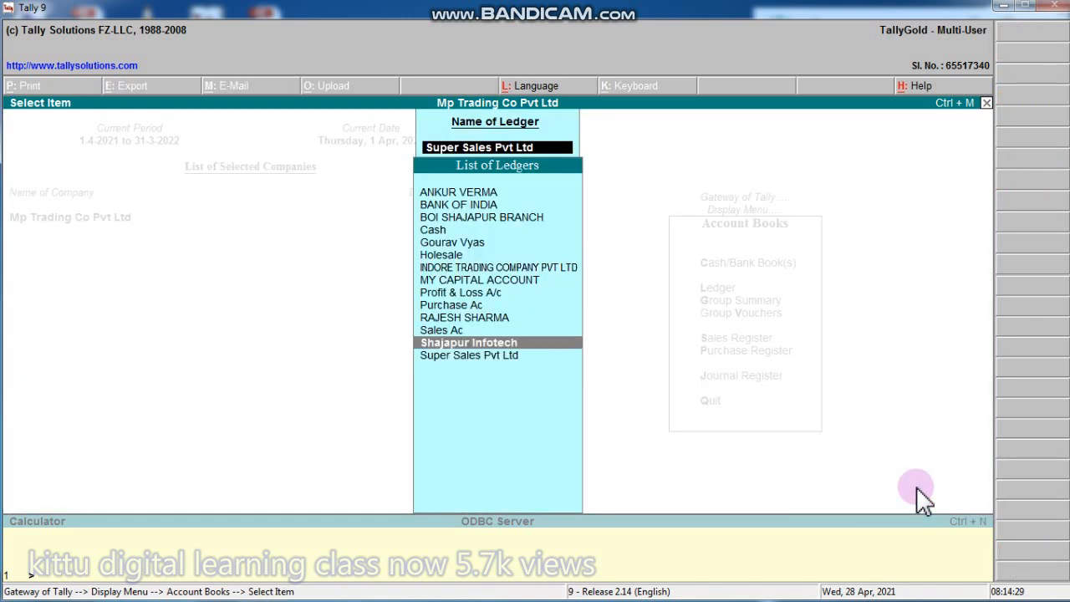
{"action": "key", "text": "Up"}
{"action": "key", "text": "Up"}
{"action": "key", "text": "Up"}
{"action": "key", "text": "Up"}
{"action": "key", "text": "Up"}
{"action": "key", "text": "Up"}
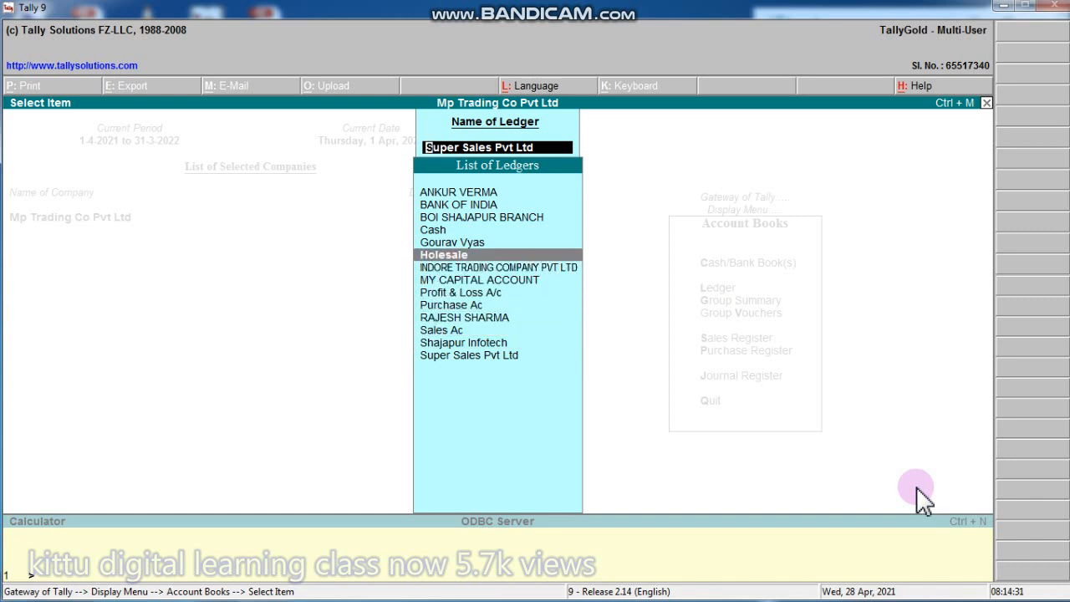
{"action": "key", "text": "Return"}
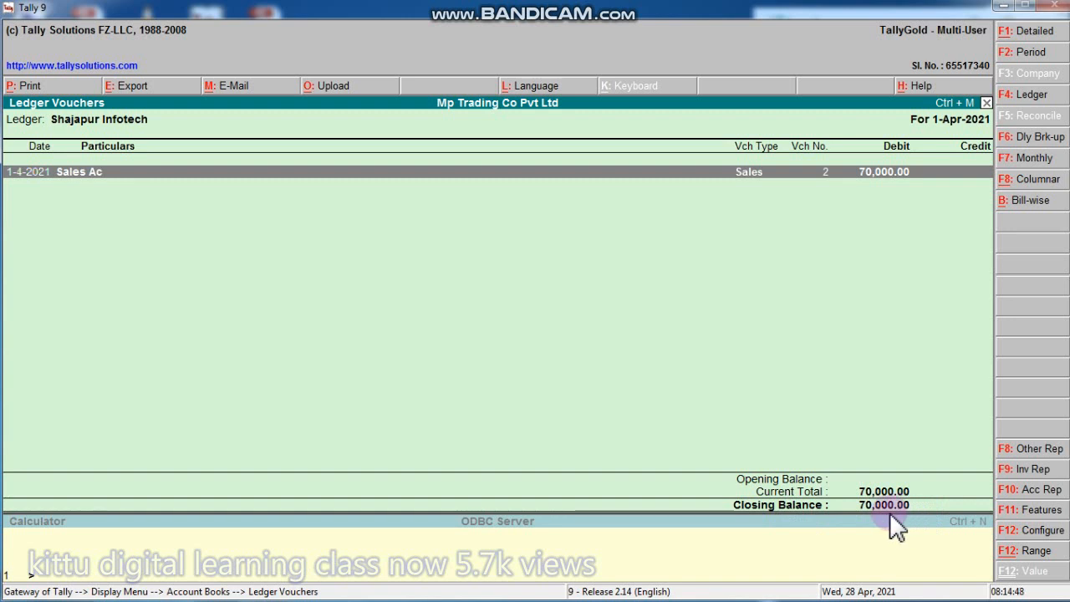
{"action": "mouse_move", "coordinate": [662, 2]}
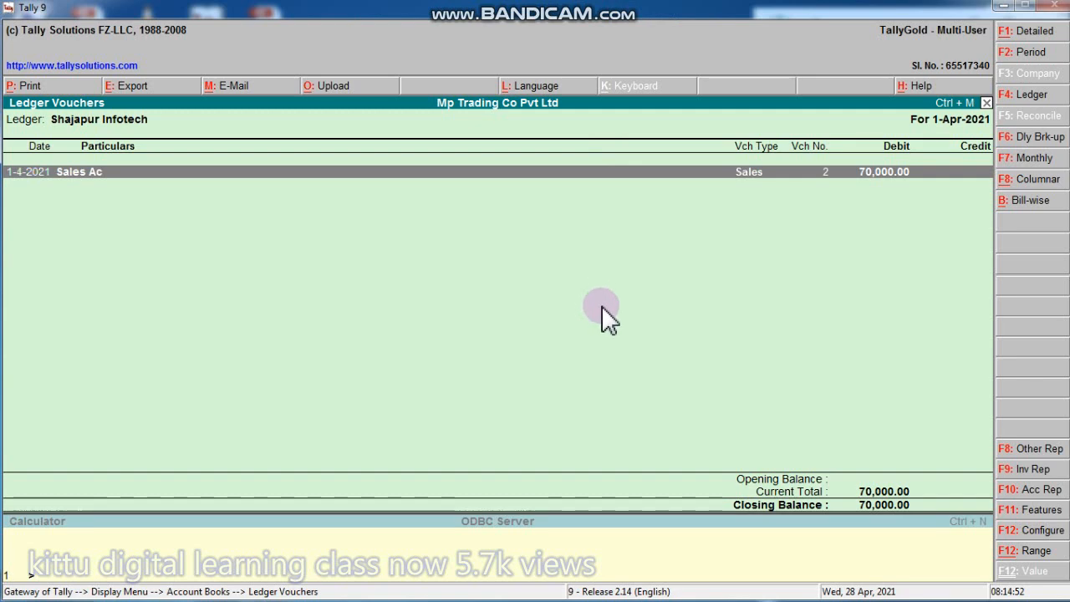
- Reopen the Super Sales Pvt Ltd ledger to compare its credit balance, returning to the Gateway of Tally
{"action": "key", "text": "Escape"}
{"action": "key", "text": "Down"}
{"action": "key", "text": "Return"}
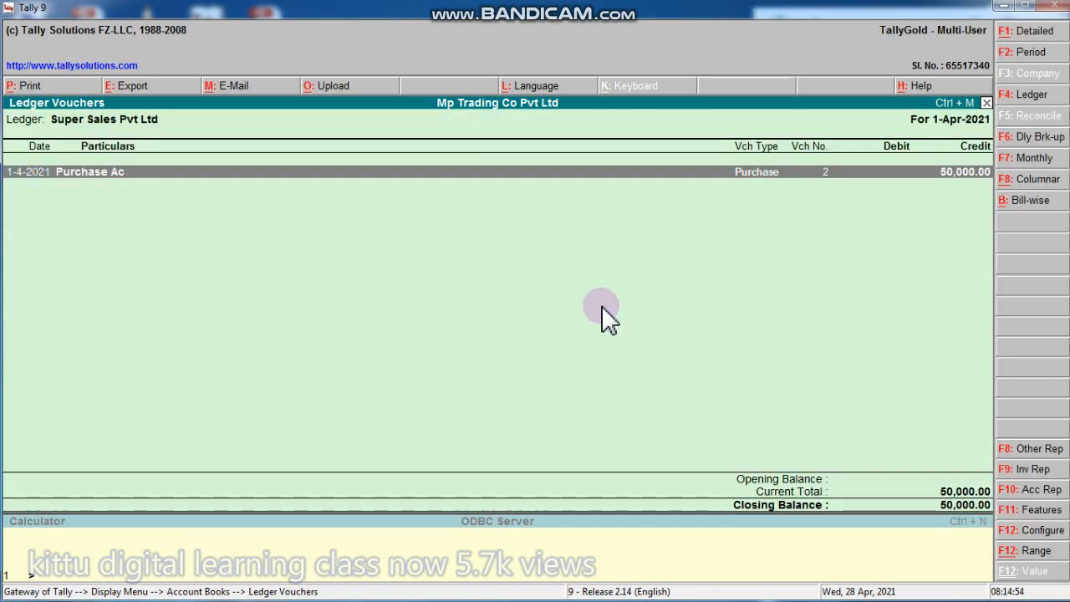
{"action": "right_click", "coordinate": [954, 519]}
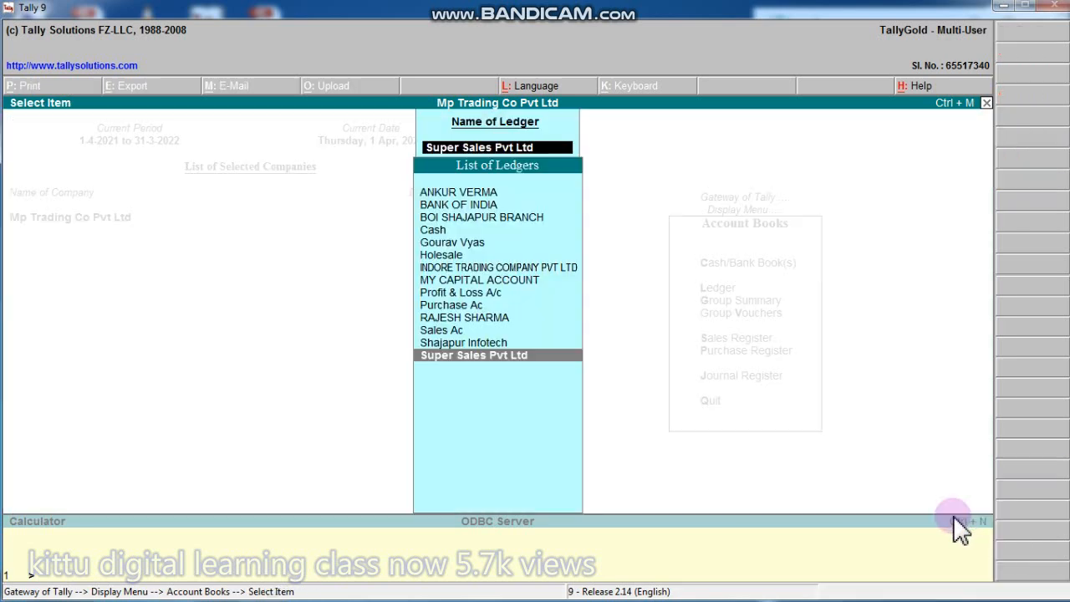
{"action": "right_click", "coordinate": [953, 518]}
{"action": "right_click", "coordinate": [953, 519]}
{"action": "right_click", "coordinate": [953, 519]}
{"action": "right_click", "coordinate": [954, 519]}
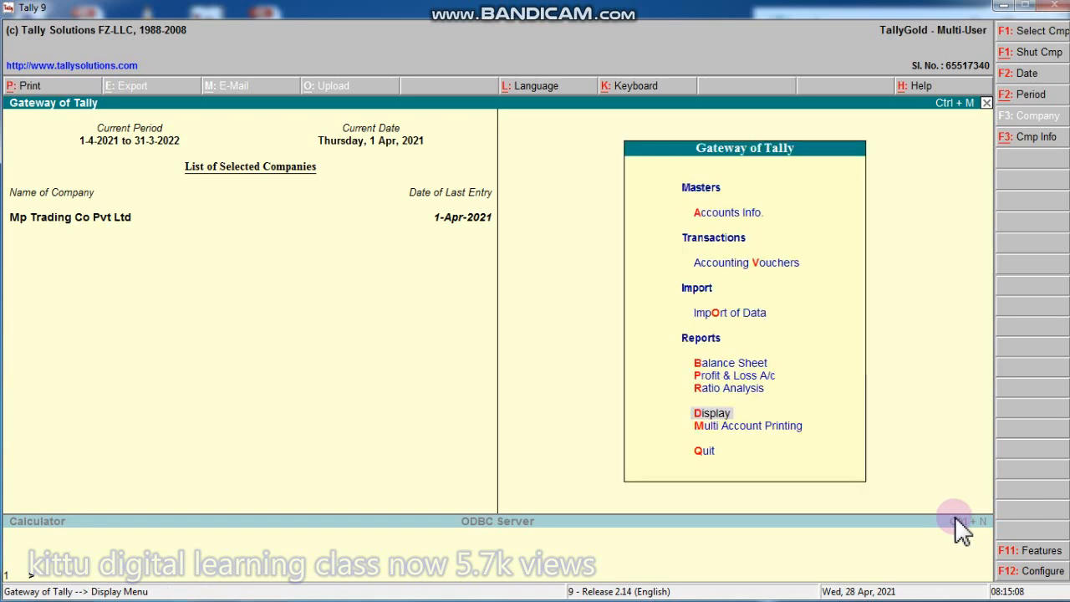
- Review the Balance Sheet and the purchases, sales and profit in the Profit & Loss A/c, returning to the Gateway of Tally
{"action": "key", "text": "b"}
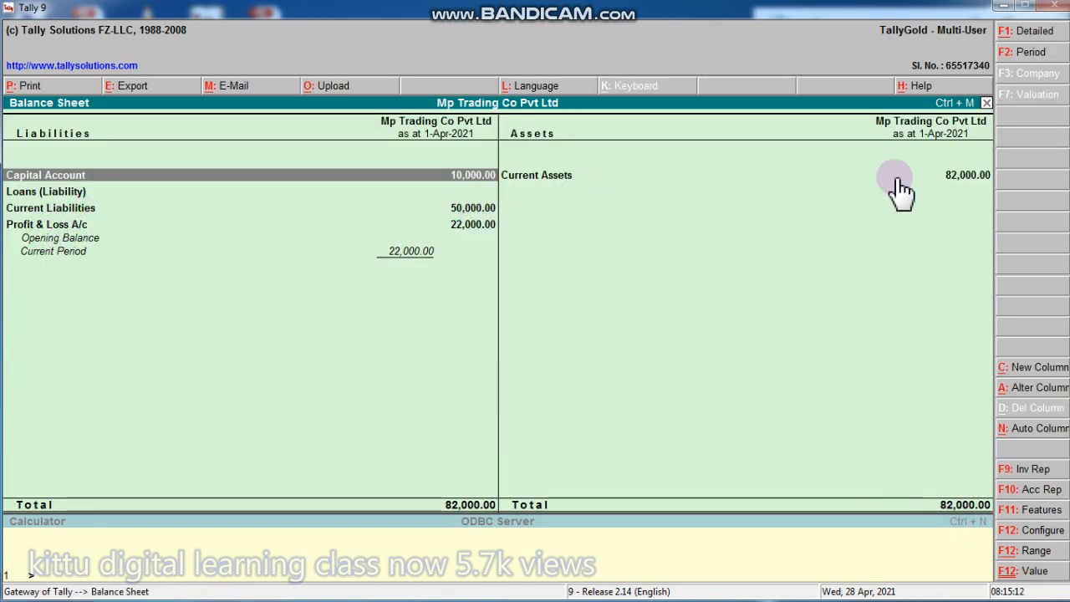
{"action": "right_click", "coordinate": [969, 191]}
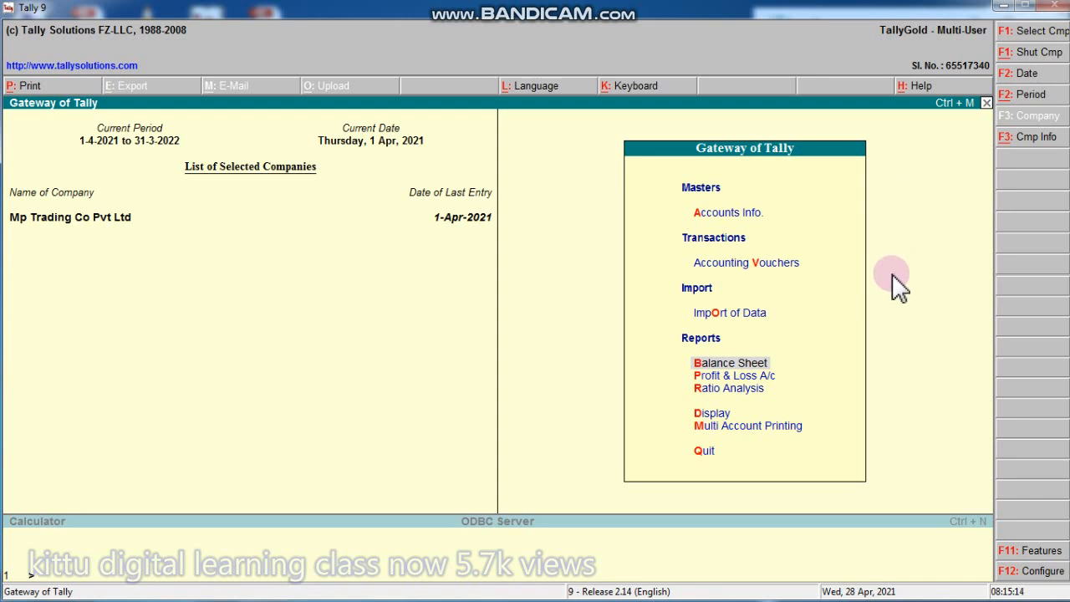
{"action": "key", "text": "p"}
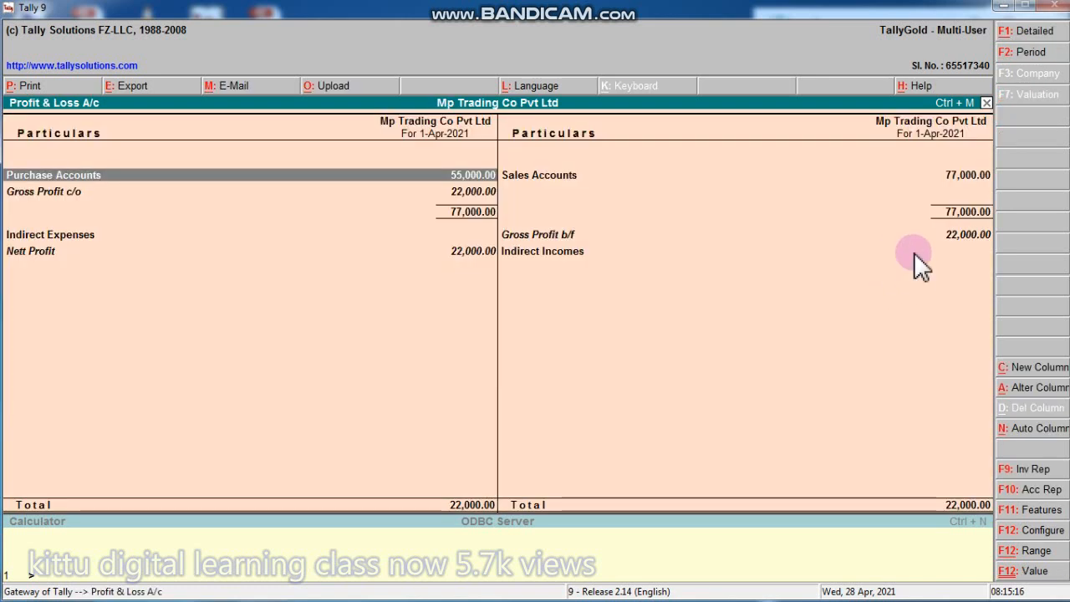
{"action": "key", "text": "Escape"}
{"action": "right_click", "coordinate": [567, 241]}
{"action": "right_click", "coordinate": [567, 242]}
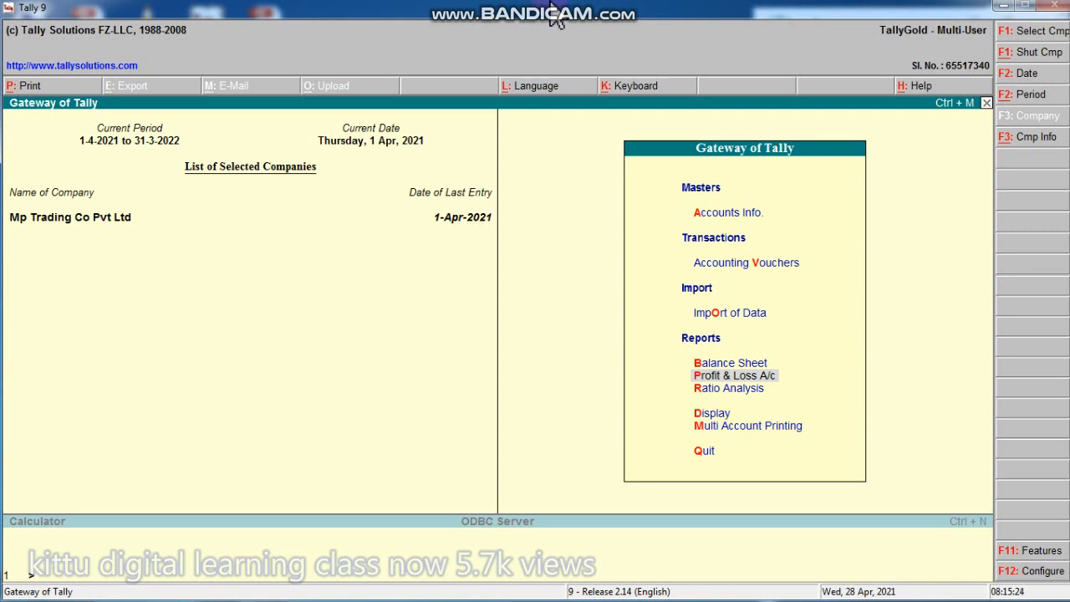
{"action": "mouse_move", "coordinate": [553, 4]}
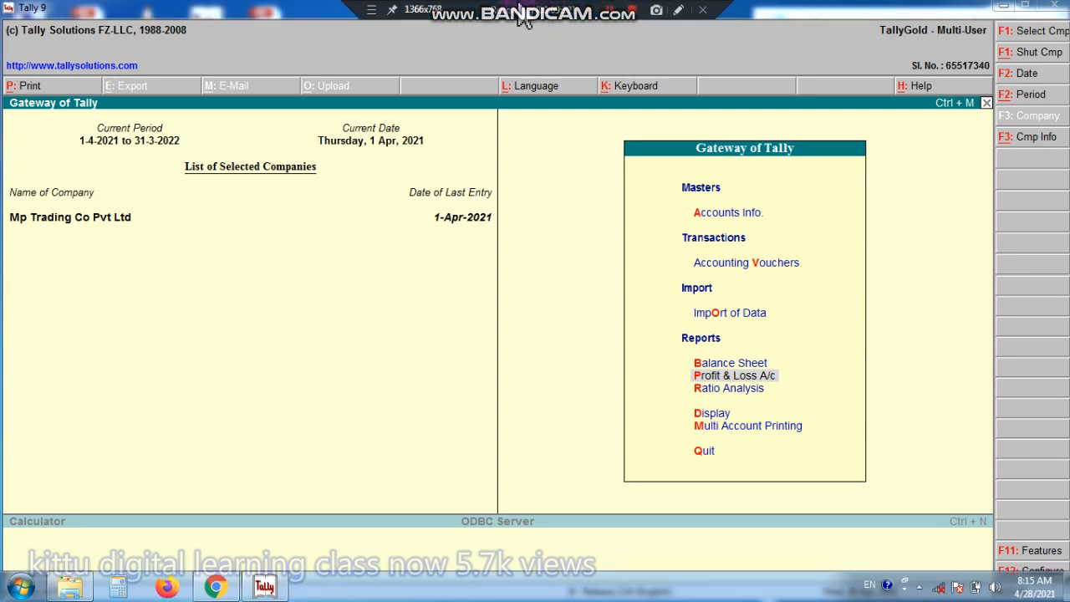